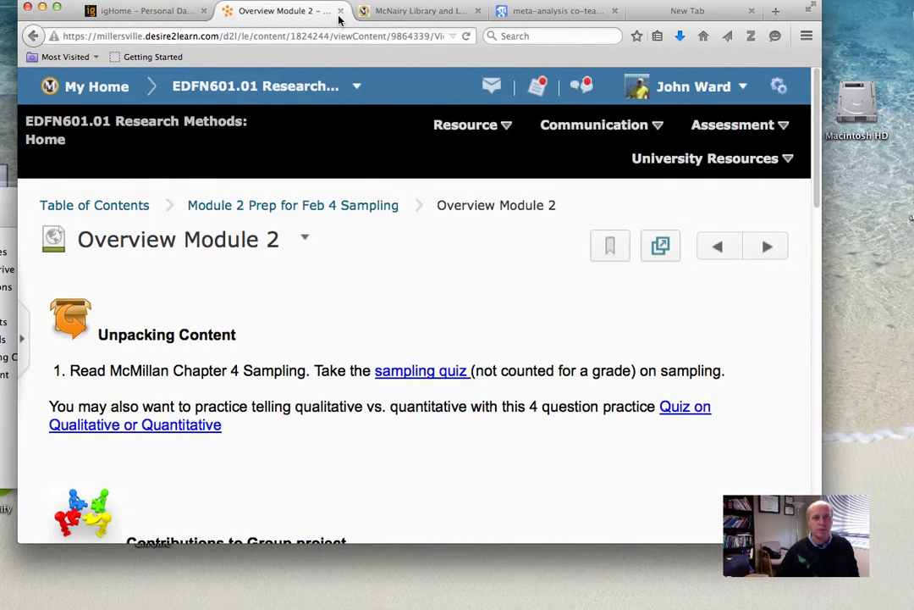
Close the module page, switch Zotero to full-tab mode, and show the meta-analysis collection.
{"action": "left_click", "coordinate": [340, 11]}
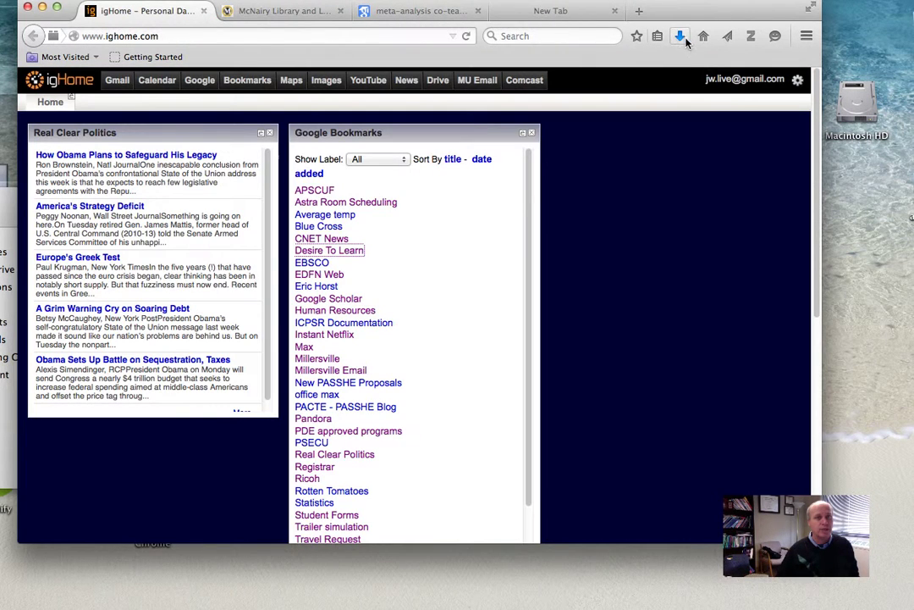
{"action": "left_click", "coordinate": [757, 38]}
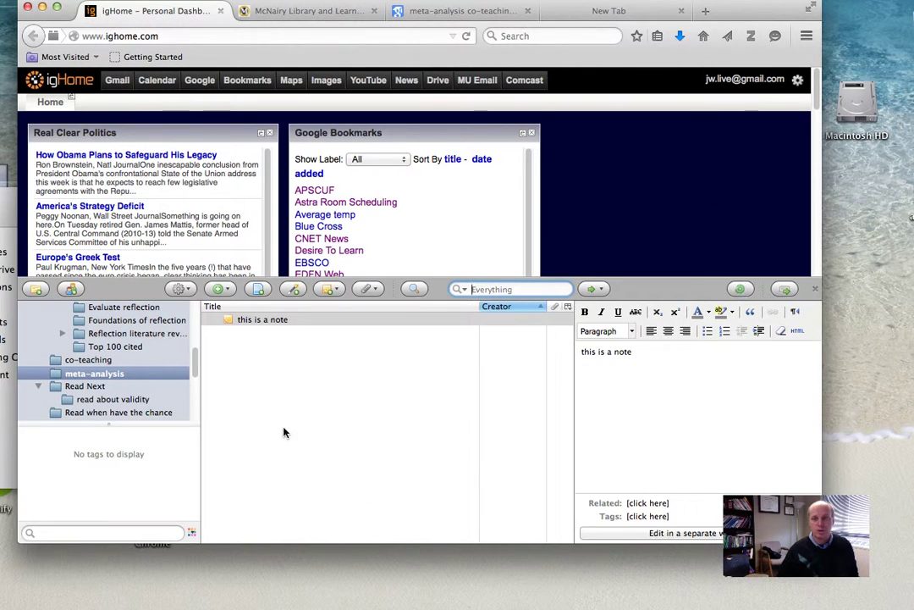
{"action": "left_click", "coordinate": [784, 290]}
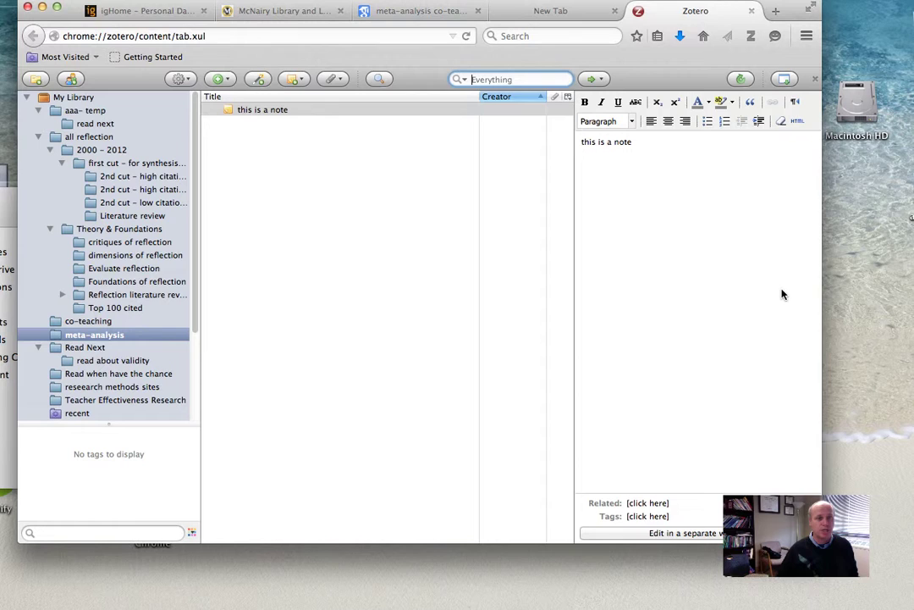
{"action": "left_click", "coordinate": [55, 338]}
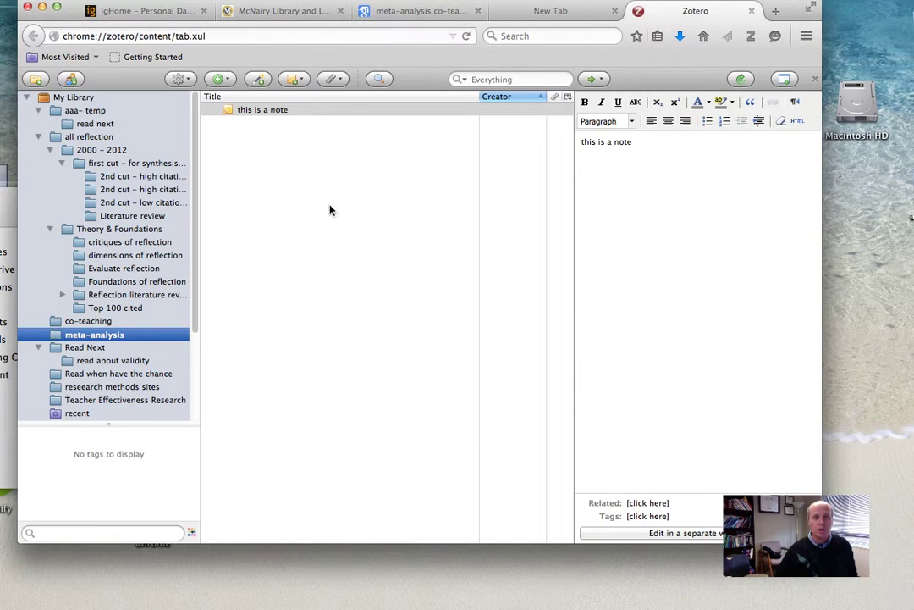
Save the Scholar result 'A Meta-Analysis of Co-Teaching Research: Where Are the Data?' with its PDF.
{"action": "left_click", "coordinate": [394, 8]}
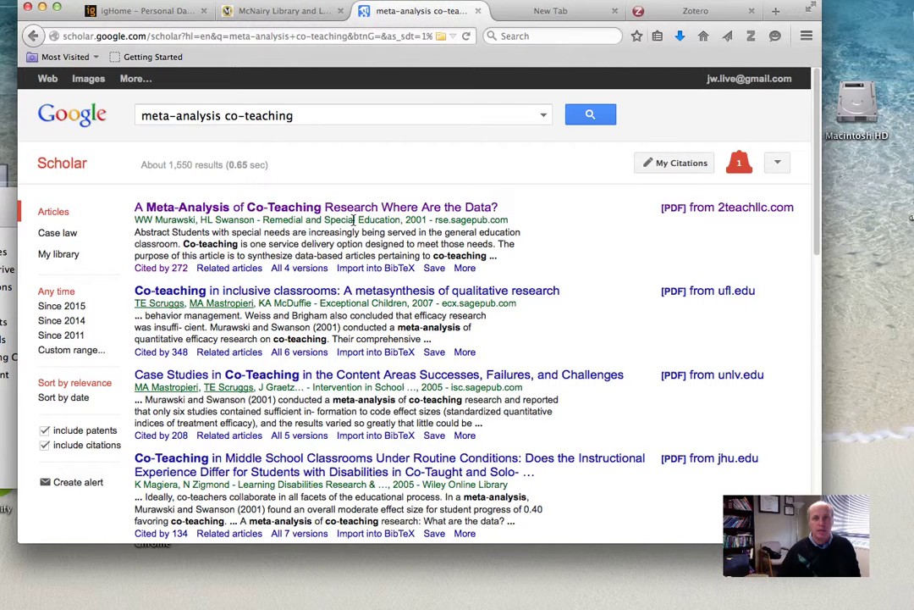
{"action": "left_click", "coordinate": [440, 37]}
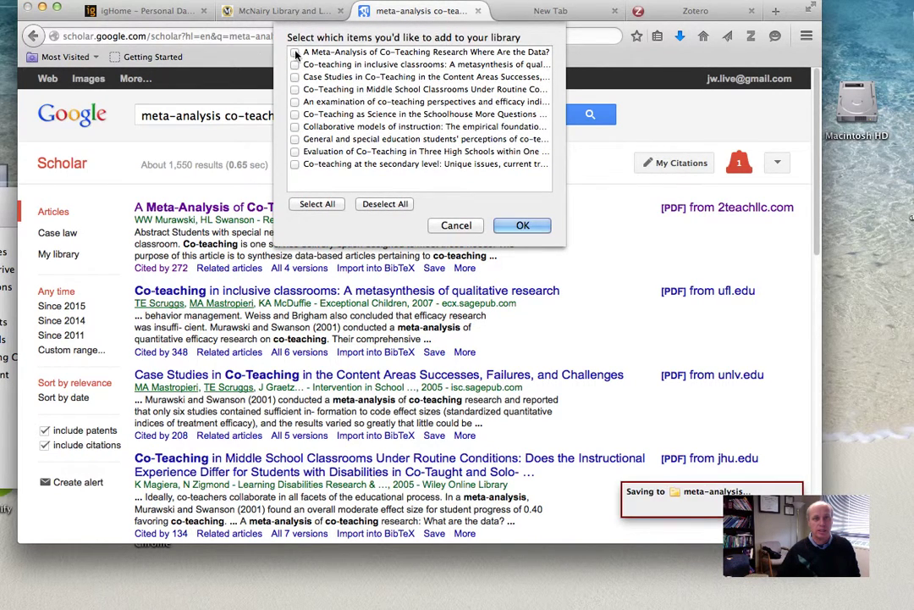
{"action": "left_click", "coordinate": [294, 53]}
{"action": "left_click", "coordinate": [522, 225]}
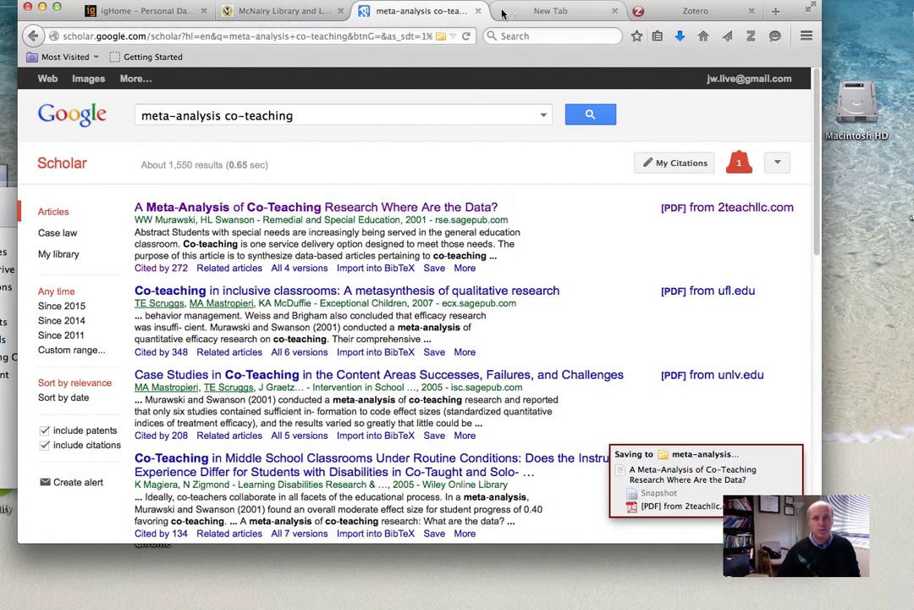
Confirm the saved meta-analysis article lists its snapshot and PDF, then return to Scholar.
{"action": "left_click", "coordinate": [666, 15]}
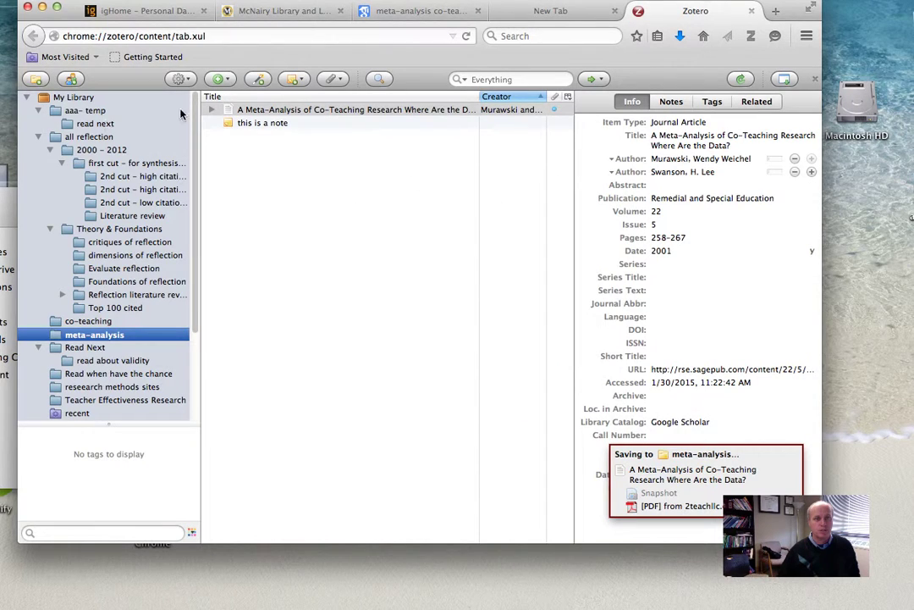
{"action": "left_click", "coordinate": [212, 110]}
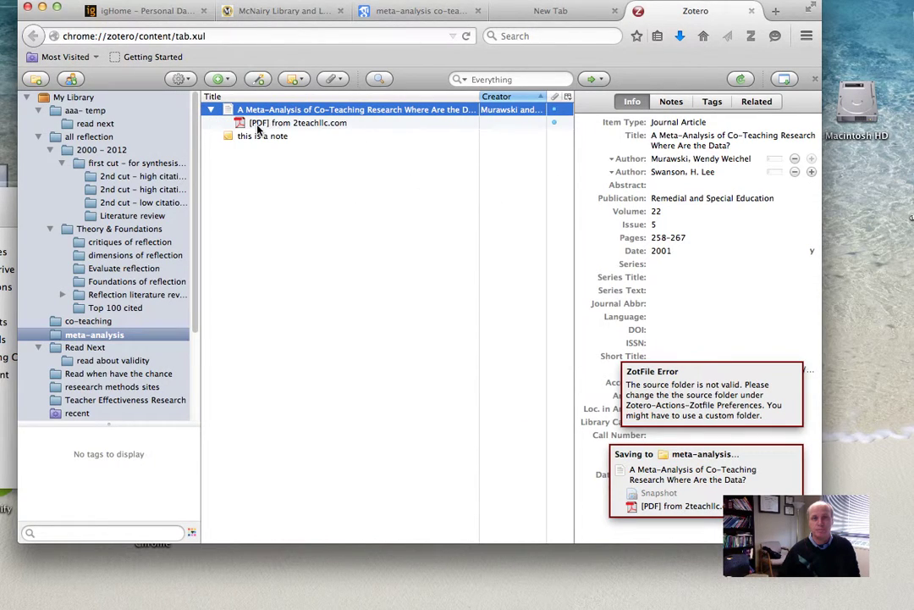
{"action": "left_click", "coordinate": [408, 11]}
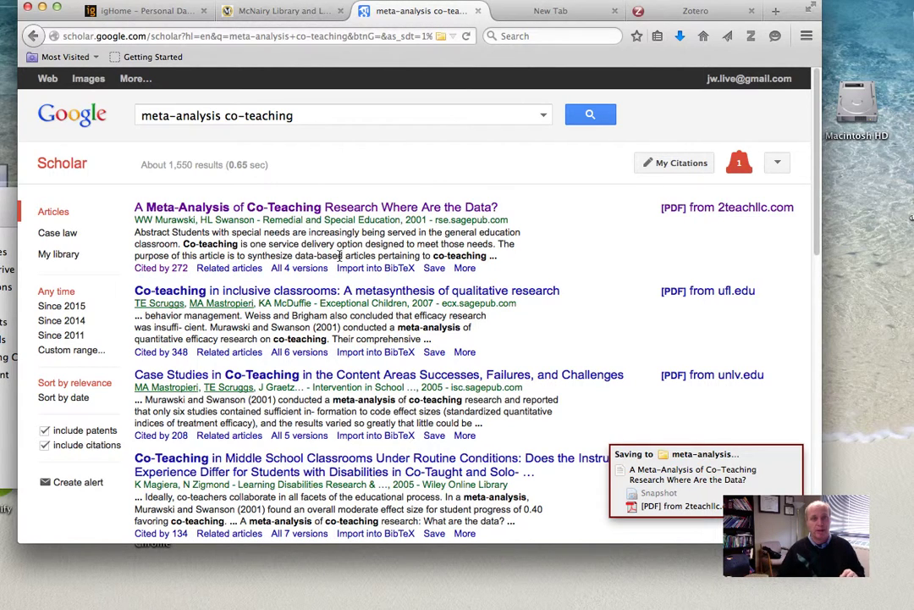
List the 272 'Cited by' articles for the co-teaching meta-analysis and browse through them.
{"action": "left_click", "coordinate": [183, 269]}
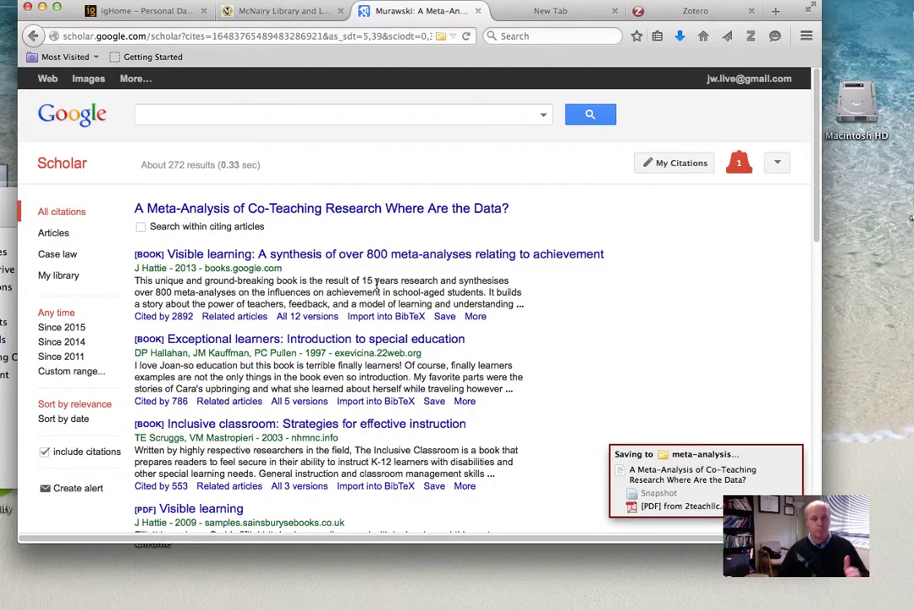
{"action": "scroll", "coordinate": [376, 284], "scroll_direction": "down", "scroll_amount": 5}
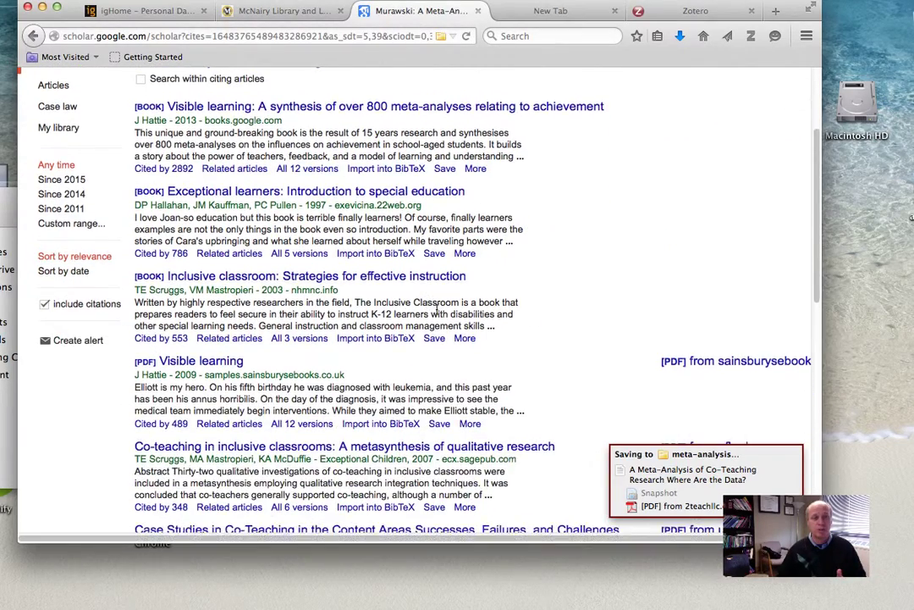
{"action": "scroll", "coordinate": [437, 310], "scroll_direction": "down", "scroll_amount": 4}
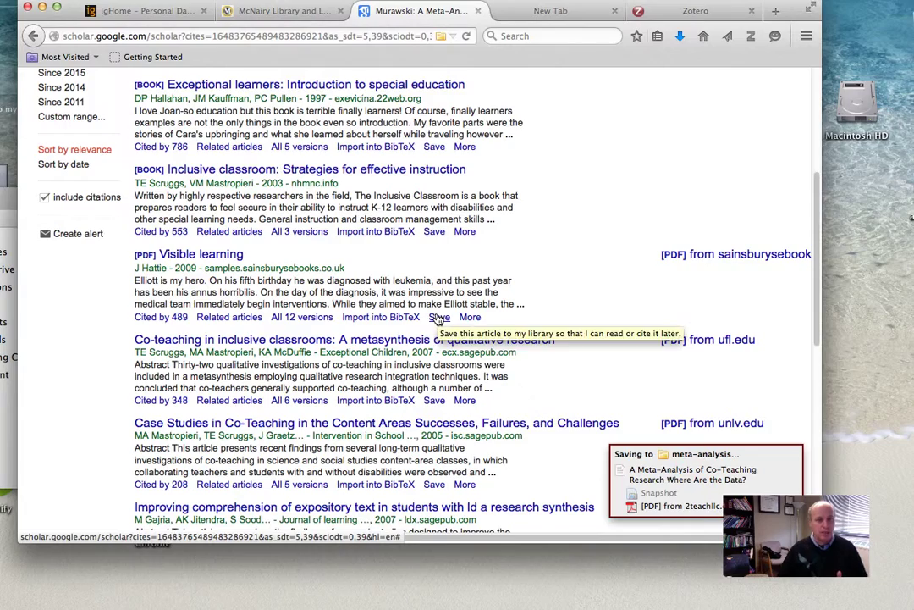
{"action": "scroll", "coordinate": [449, 305], "scroll_direction": "up", "scroll_amount": 6}
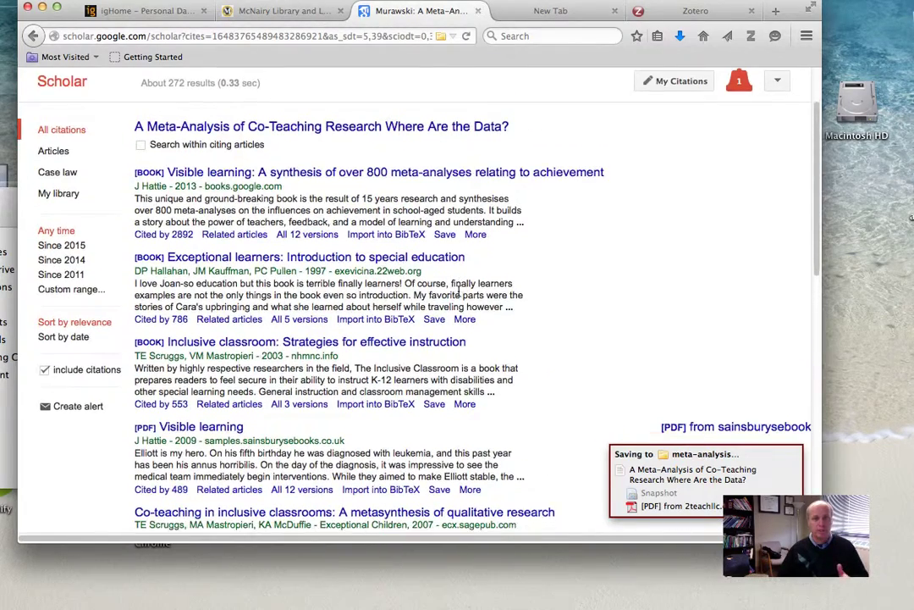
{"action": "scroll", "coordinate": [458, 293], "scroll_direction": "down", "scroll_amount": 1}
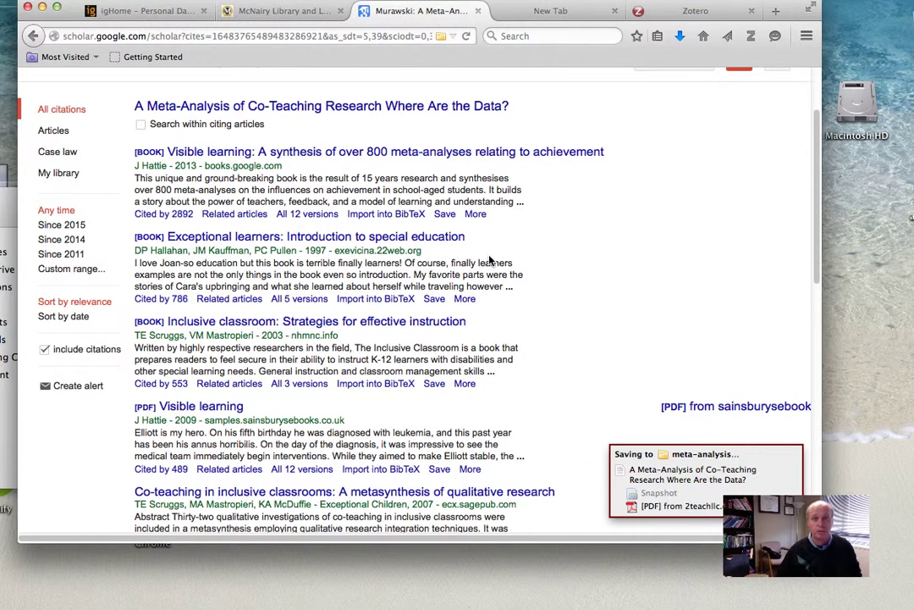
{"action": "scroll", "coordinate": [482, 260], "scroll_direction": "down", "scroll_amount": 5}
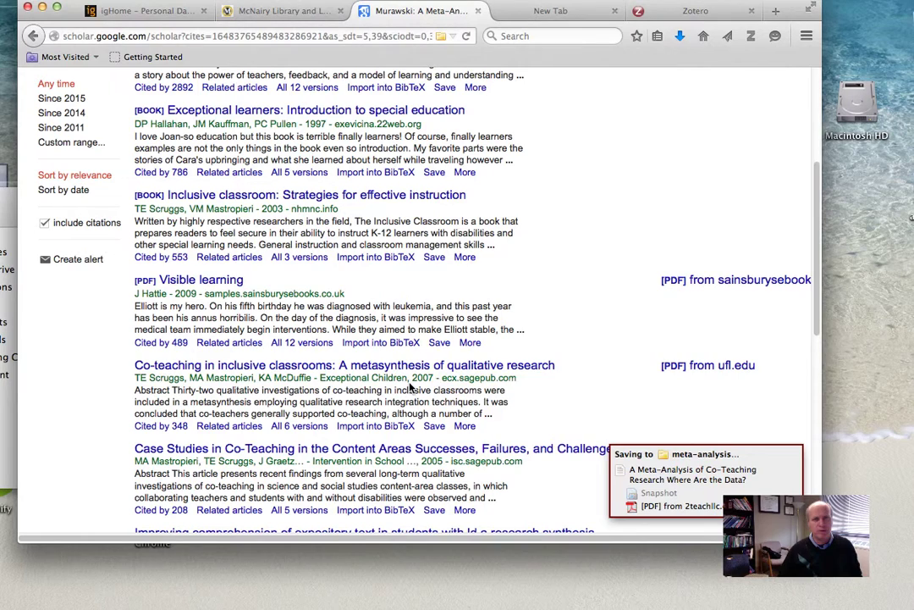
{"action": "scroll", "coordinate": [411, 387], "scroll_direction": "up", "scroll_amount": 2}
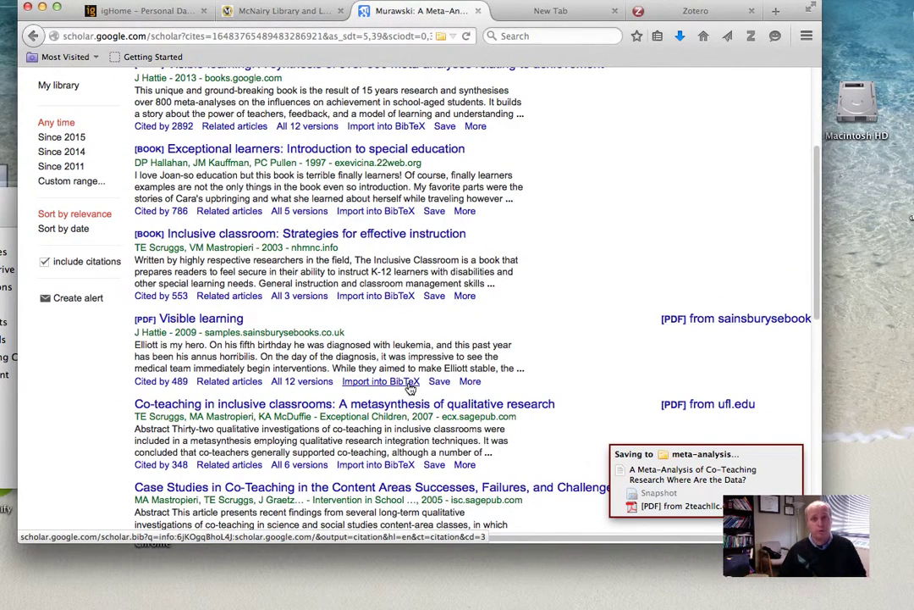
Save 'Co-teaching in inclusive classrooms' and 'Case Studies in Co-Teaching' with PDFs via Zotero.
{"action": "left_click", "coordinate": [440, 35]}
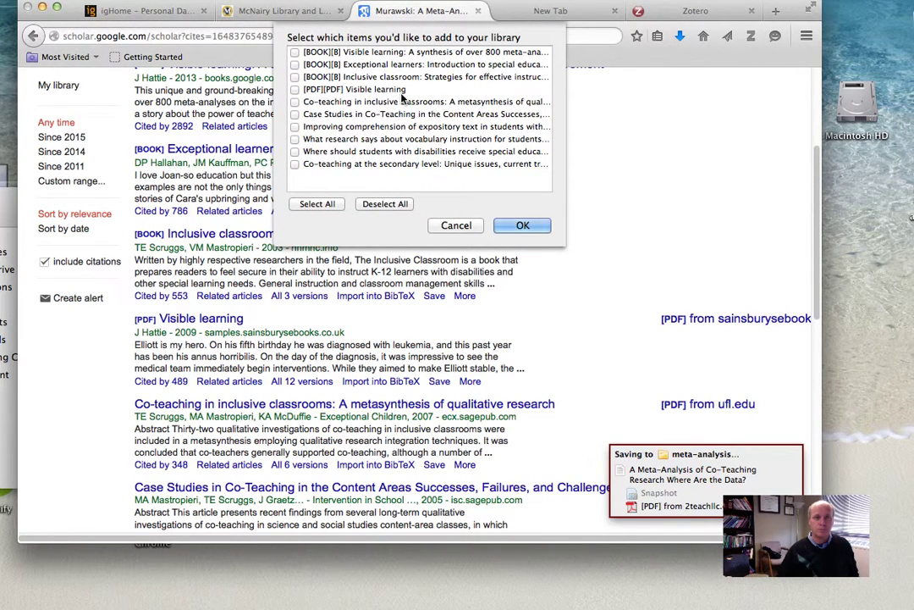
{"action": "left_click", "coordinate": [295, 102]}
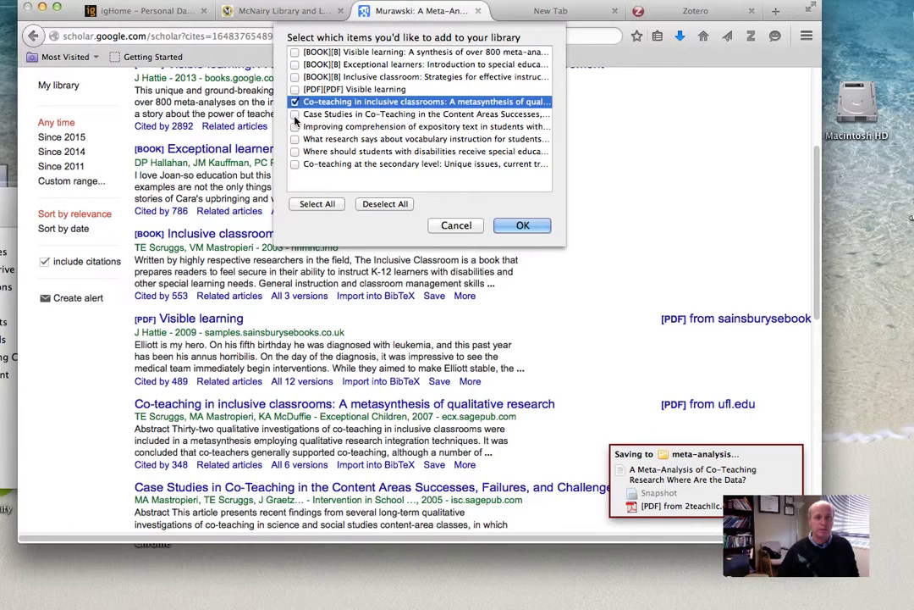
{"action": "left_click", "coordinate": [295, 115]}
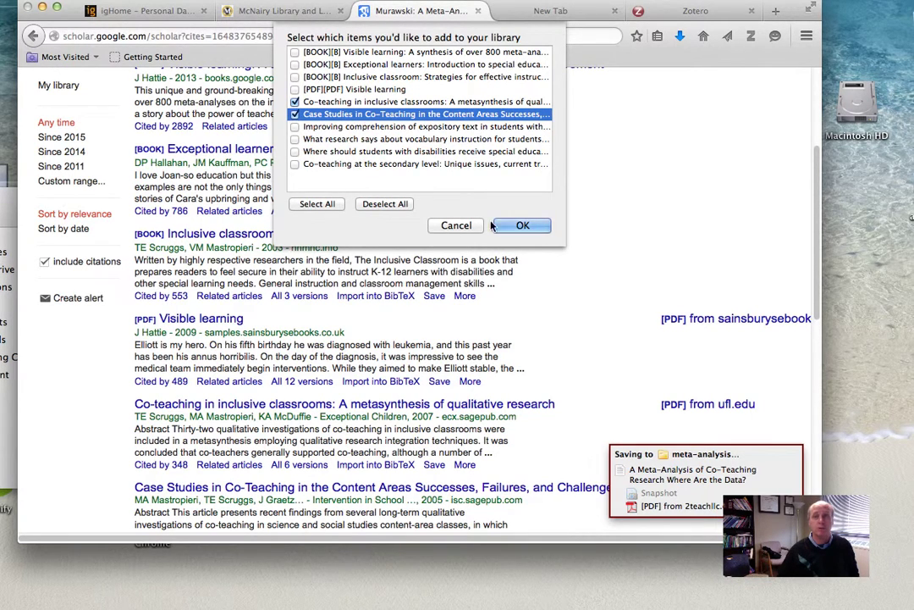
{"action": "left_click", "coordinate": [522, 226]}
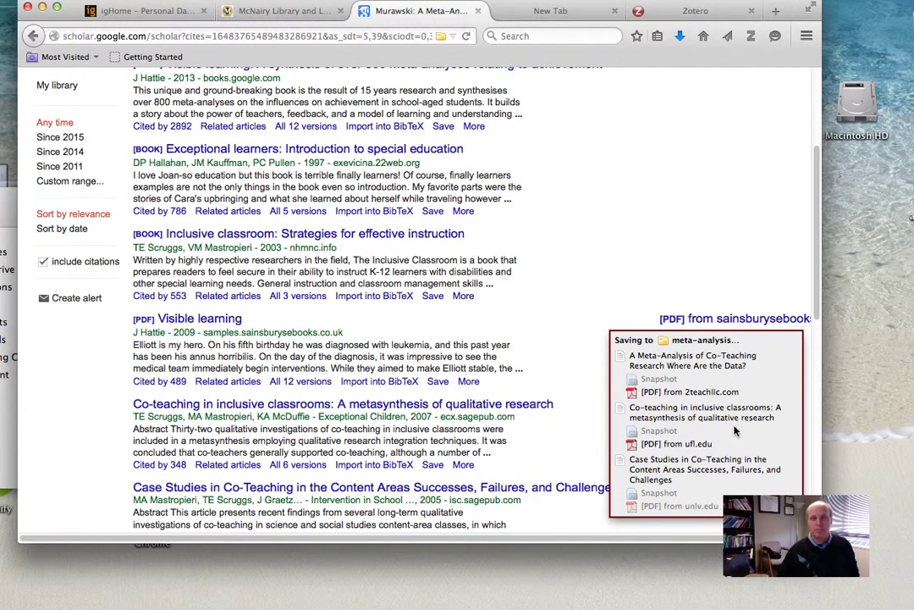
Check the meta-analysis collection in Zotero now holds all three co-teaching articles.
{"action": "left_click", "coordinate": [682, 11]}
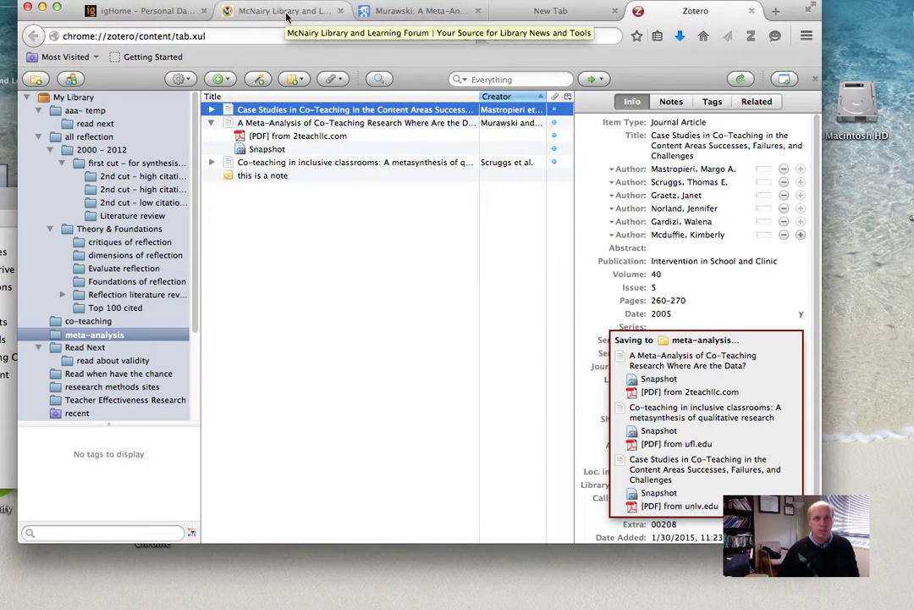
{"action": "left_click", "coordinate": [372, 11]}
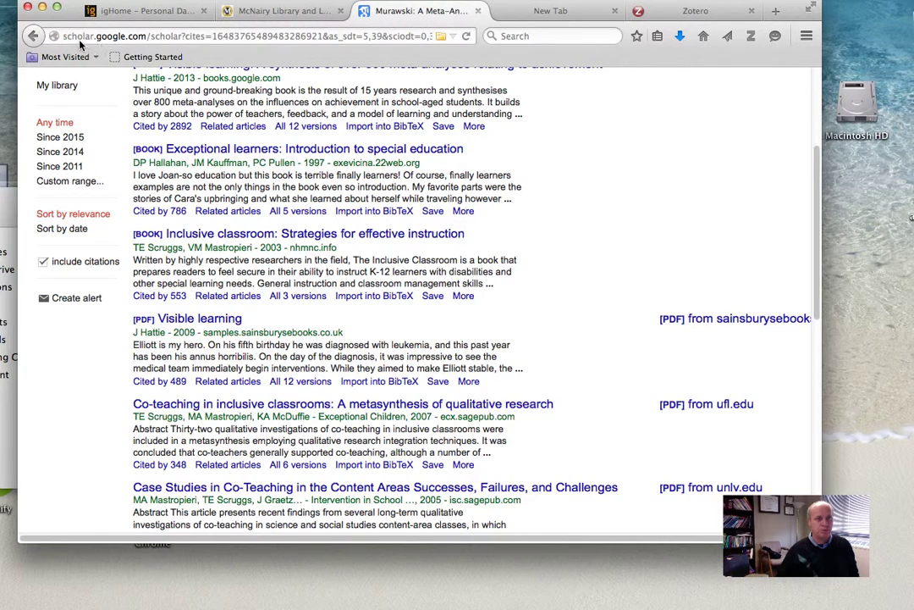
{"action": "left_click", "coordinate": [663, 13]}
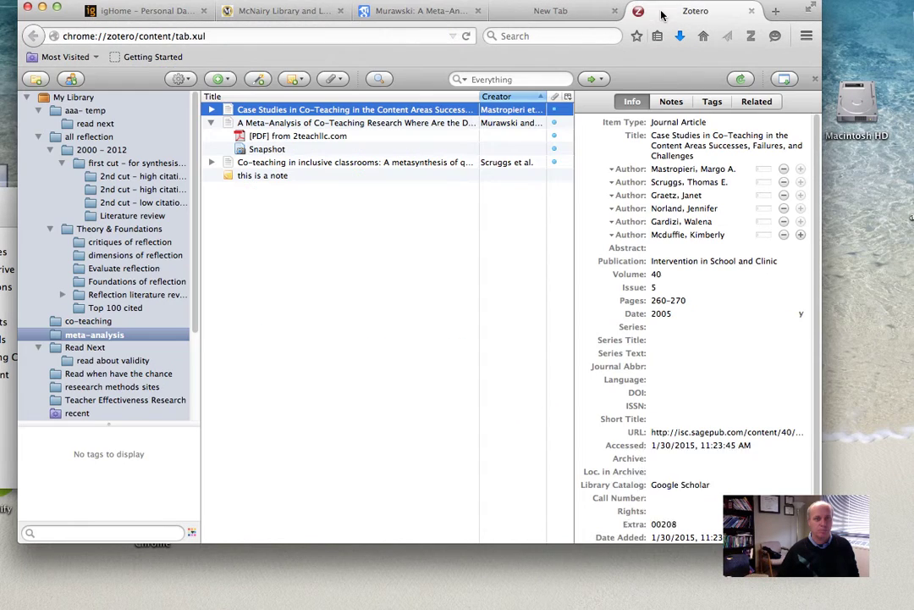
Open the meta-analysis article's 10-page PDF and scroll past the abstract.
{"action": "double_click", "coordinate": [254, 136]}
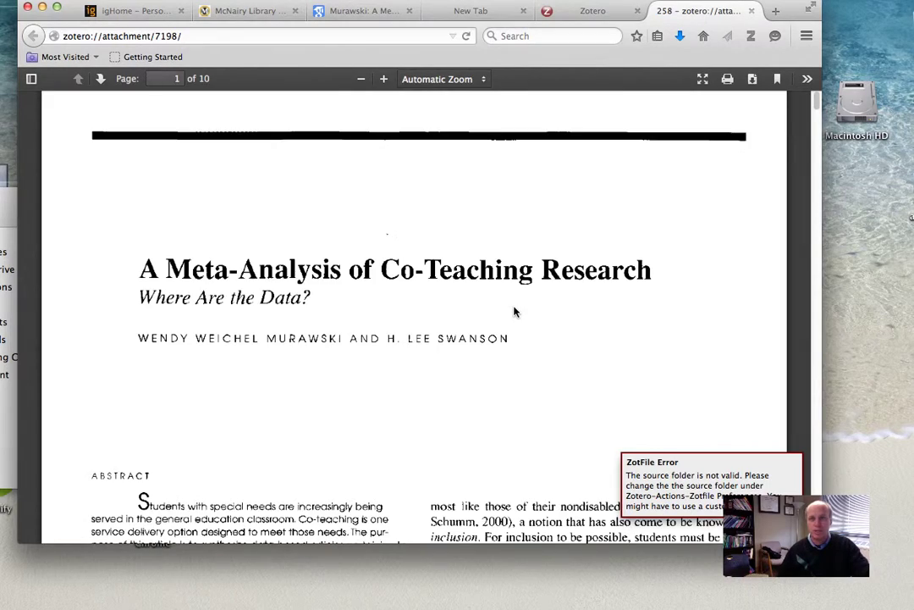
{"action": "scroll", "coordinate": [512, 312], "scroll_direction": "down", "scroll_amount": 10}
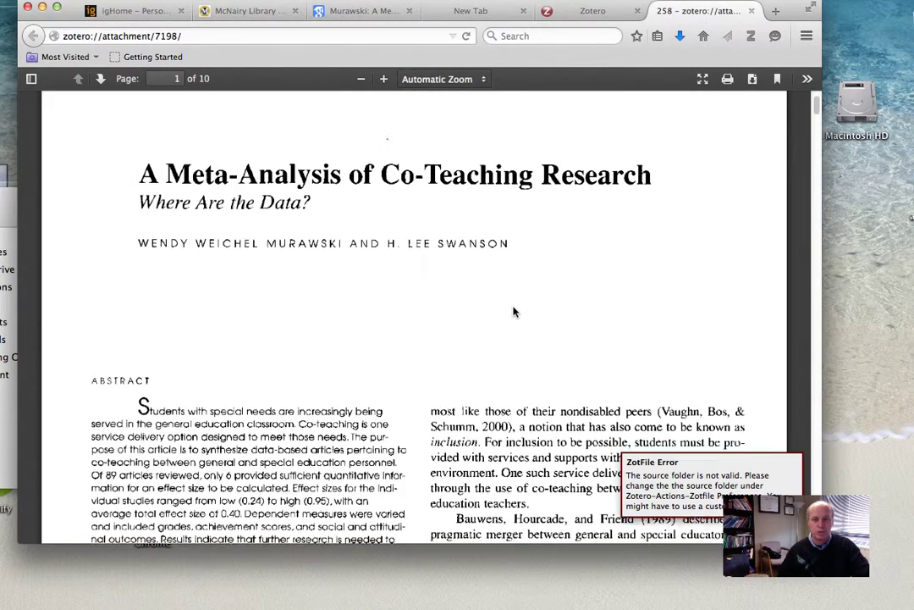
{"action": "scroll", "coordinate": [434, 259], "scroll_direction": "down", "scroll_amount": 2}
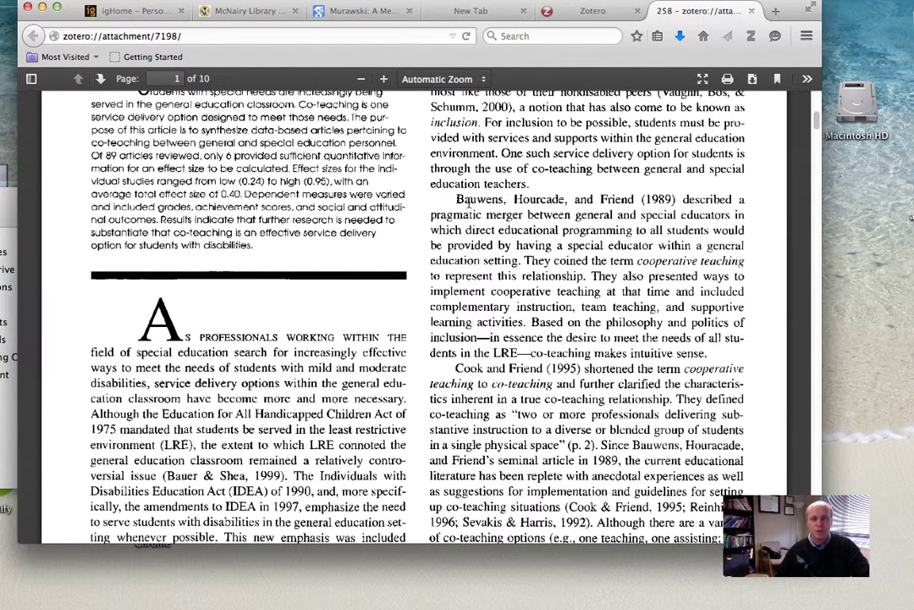
Highlight the opening text and the (1989) and (1995) in-text citations.
{"action": "left_click_drag", "start_coordinate": [385, 166], "coordinate": [682, 207]}
{"action": "left_click_drag", "start_coordinate": [457, 200], "coordinate": [674, 202]}
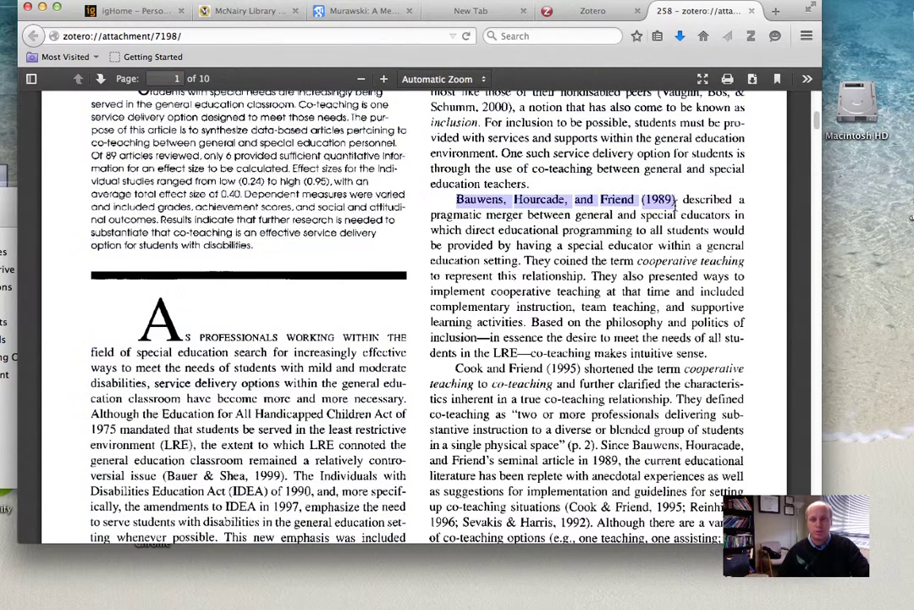
{"action": "left_click_drag", "start_coordinate": [465, 369], "coordinate": [575, 369]}
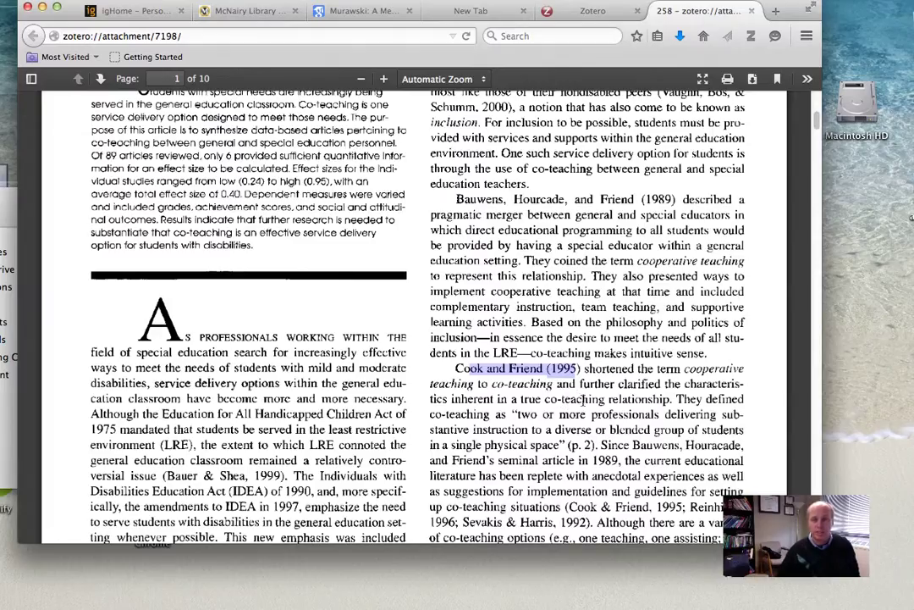
Copy the 1995 reference title 'Co-teaching: Guidelines for creating effective practices' from page 9.
{"action": "scroll", "coordinate": [576, 405], "scroll_direction": "down", "scroll_amount": 15}
{"action": "scroll", "coordinate": [584, 405], "scroll_direction": "down", "scroll_amount": 5}
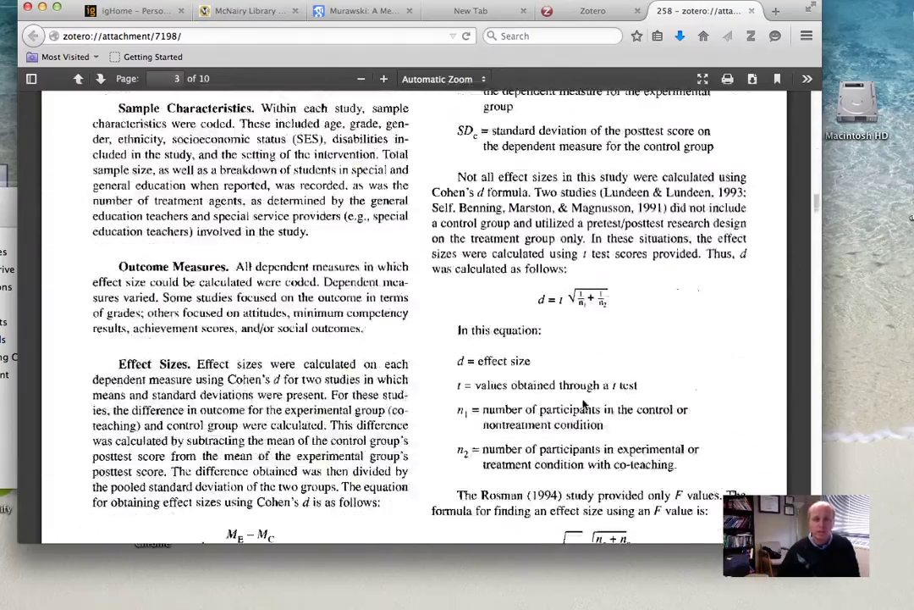
{"action": "scroll", "coordinate": [584, 404], "scroll_direction": "down", "scroll_amount": 8}
{"action": "scroll", "coordinate": [584, 405], "scroll_direction": "down", "scroll_amount": 20}
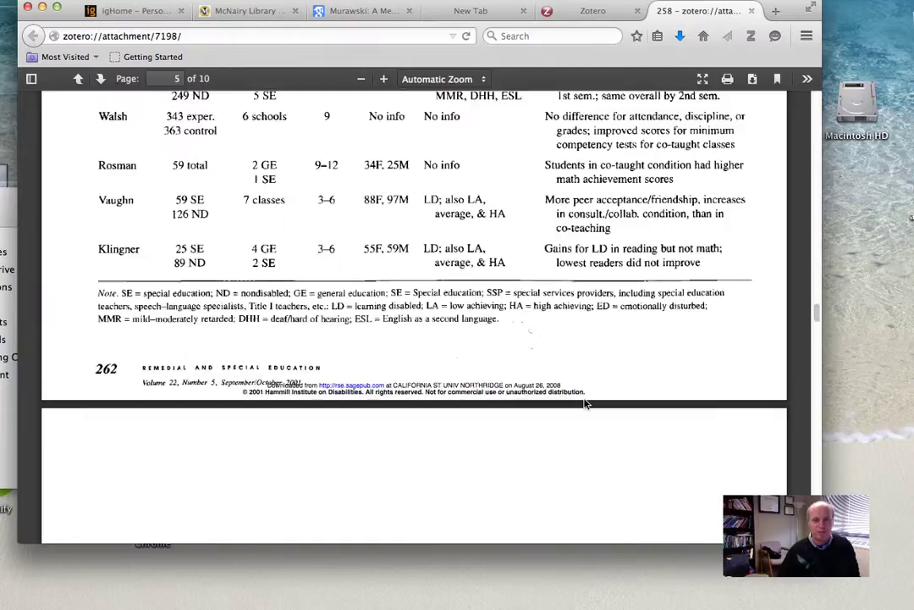
{"action": "scroll", "coordinate": [584, 404], "scroll_direction": "down", "scroll_amount": 20}
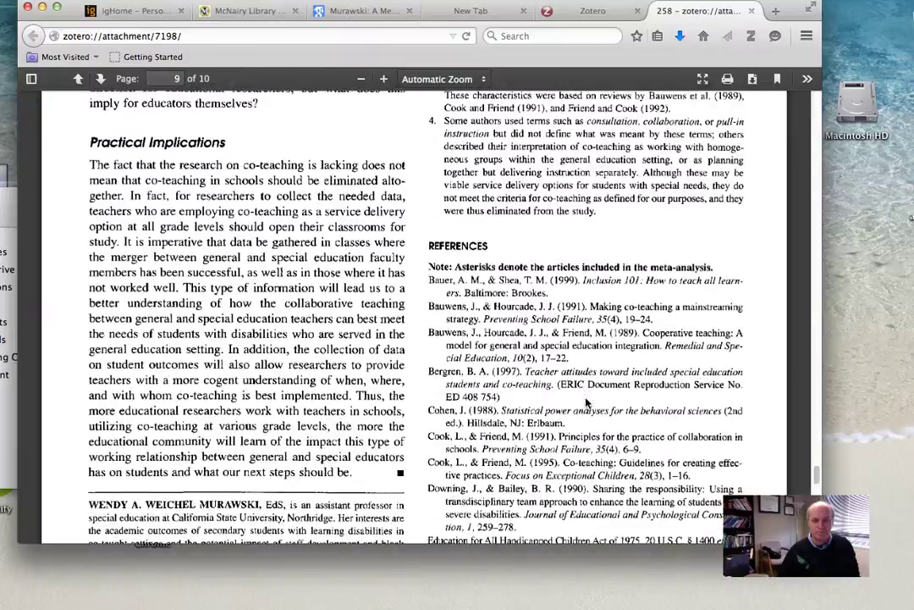
{"action": "scroll", "coordinate": [586, 404], "scroll_direction": "down", "scroll_amount": 5}
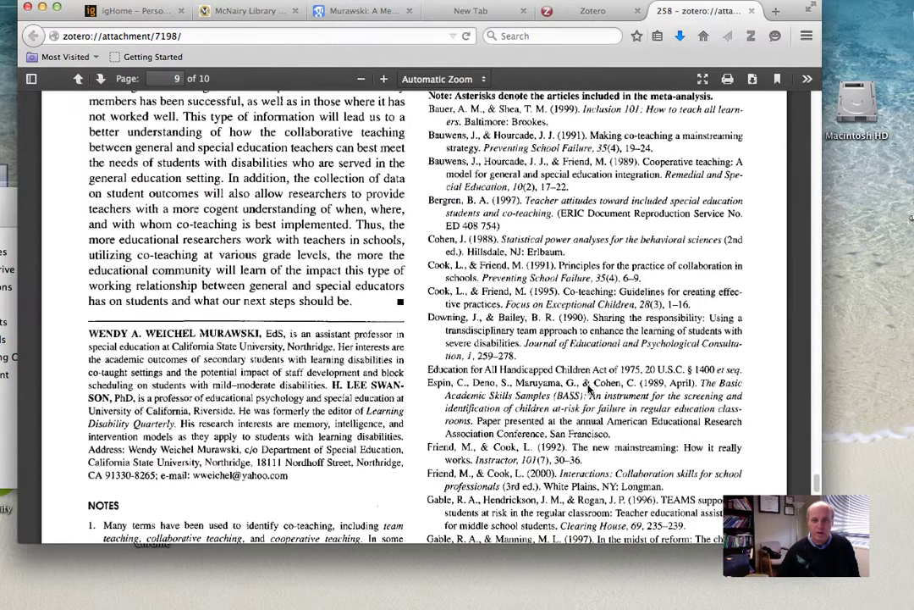
{"action": "left_click_drag", "start_coordinate": [563, 292], "coordinate": [505, 303]}
{"action": "right_click", "coordinate": [510, 311]}
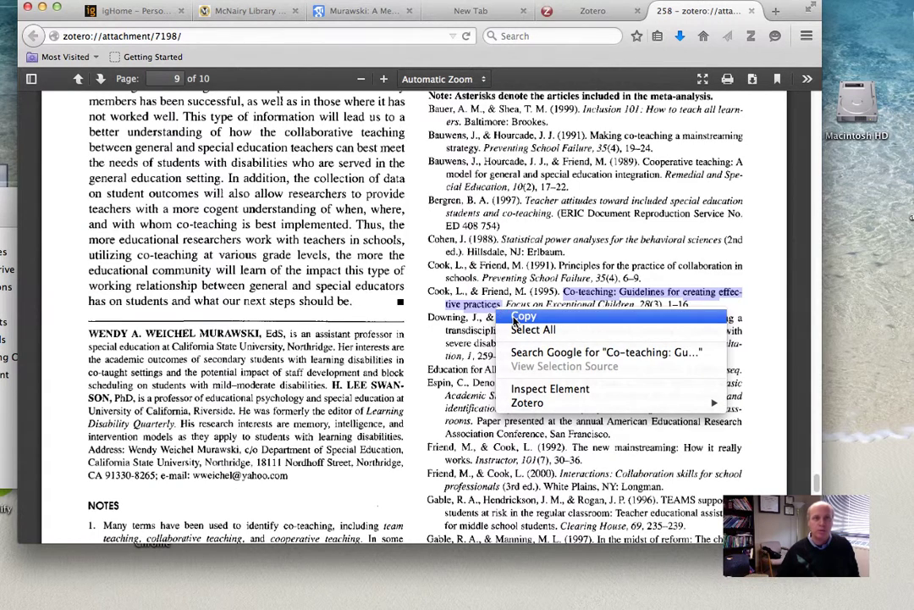
{"action": "left_click", "coordinate": [514, 317]}
{"action": "left_click", "coordinate": [245, 11]}
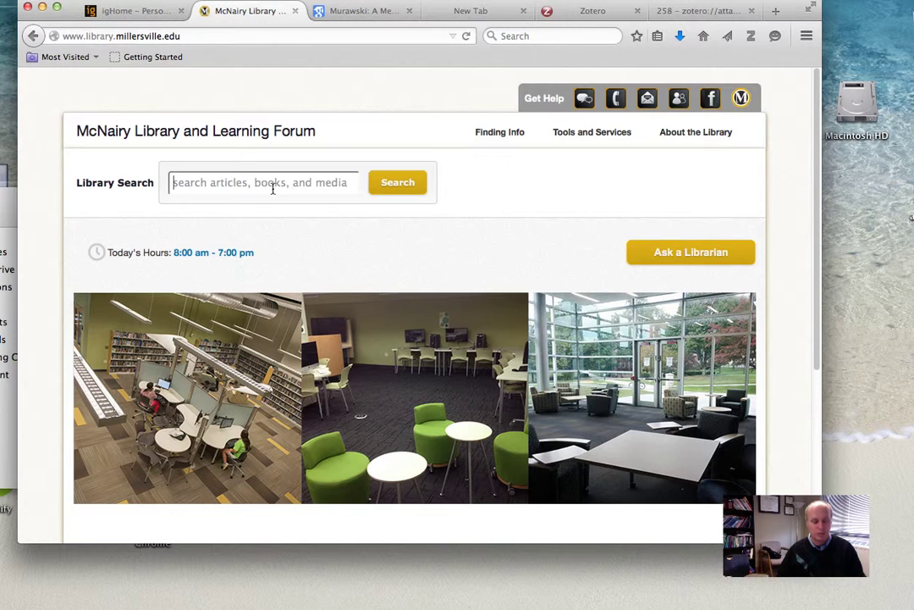
Search the library for the pasted guidelines title, which finds no results, and begin editing the query.
{"action": "key", "text": "super+v"}
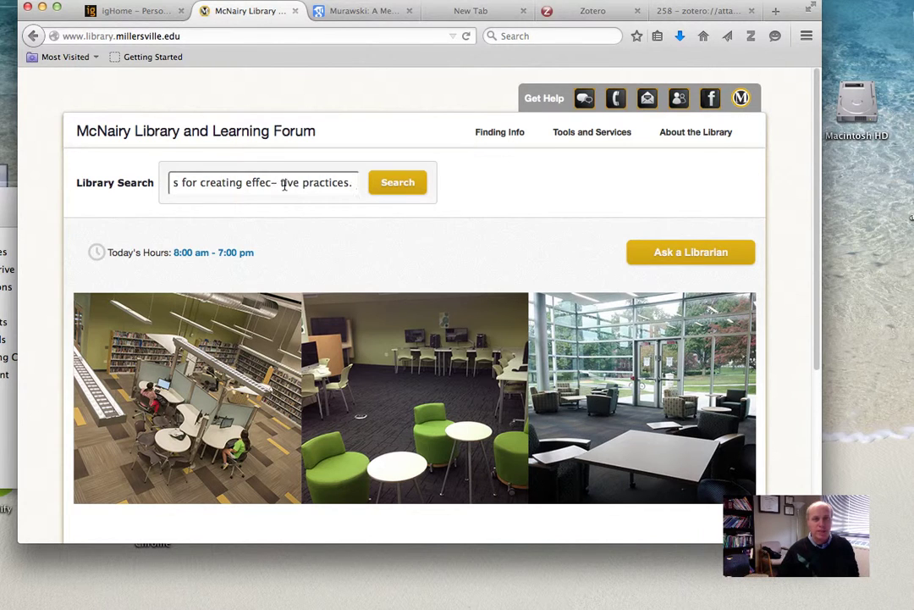
{"action": "left_click", "coordinate": [413, 189]}
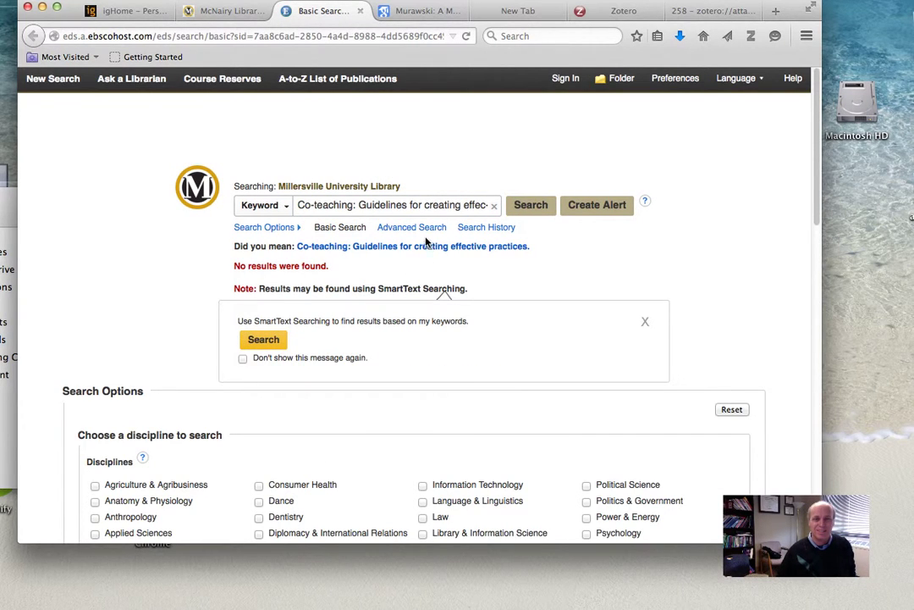
{"action": "left_click", "coordinate": [360, 205]}
{"action": "key", "text": "BackSpace"}
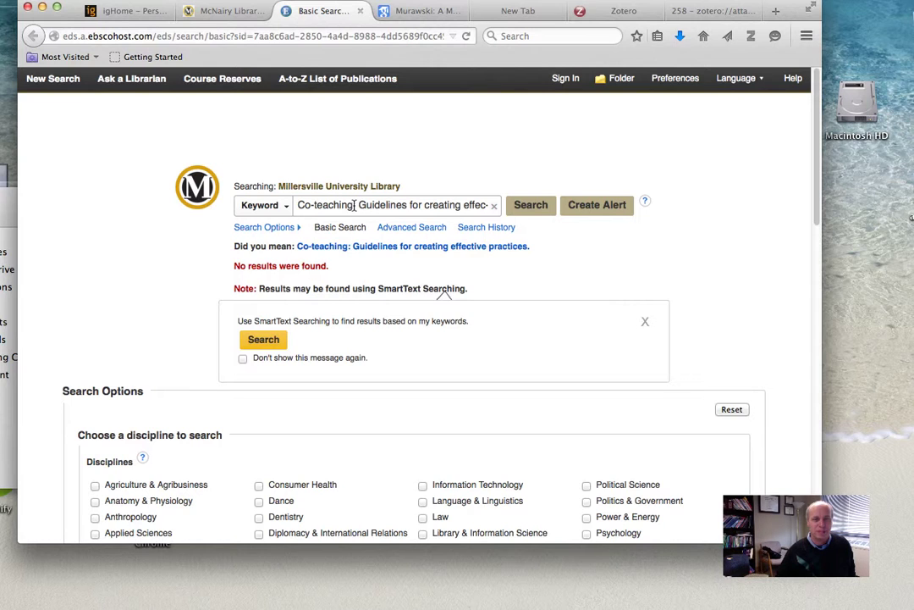
In Advanced Search, add 'friend' as a second term limited to AU Author.
{"action": "left_click", "coordinate": [439, 230]}
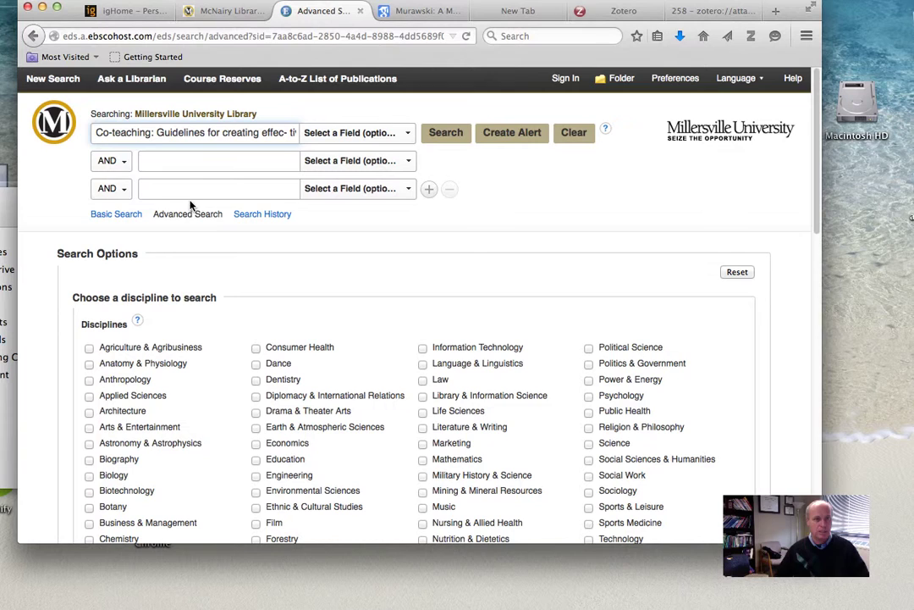
{"action": "left_click", "coordinate": [195, 167]}
{"action": "type", "text": "friend"}
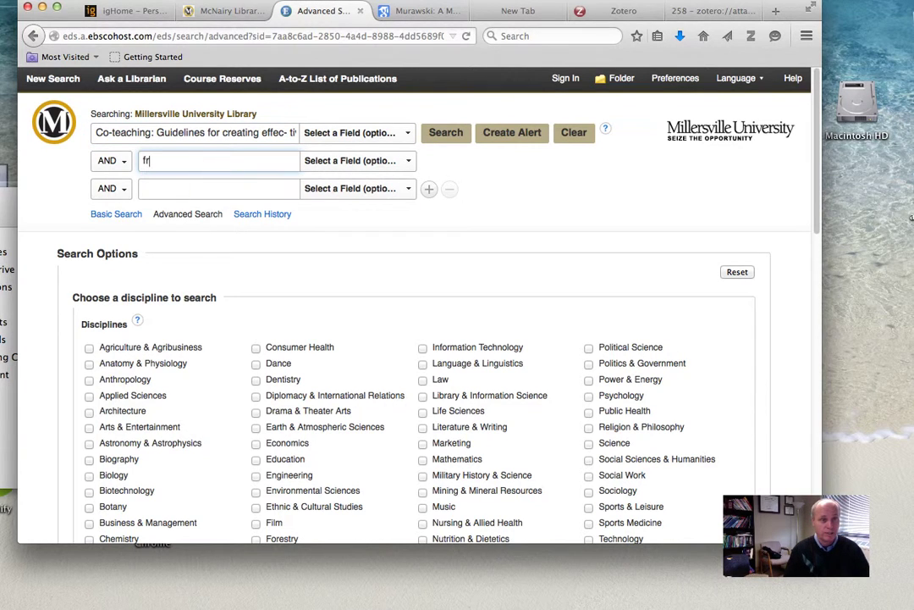
{"action": "left_click", "coordinate": [343, 160]}
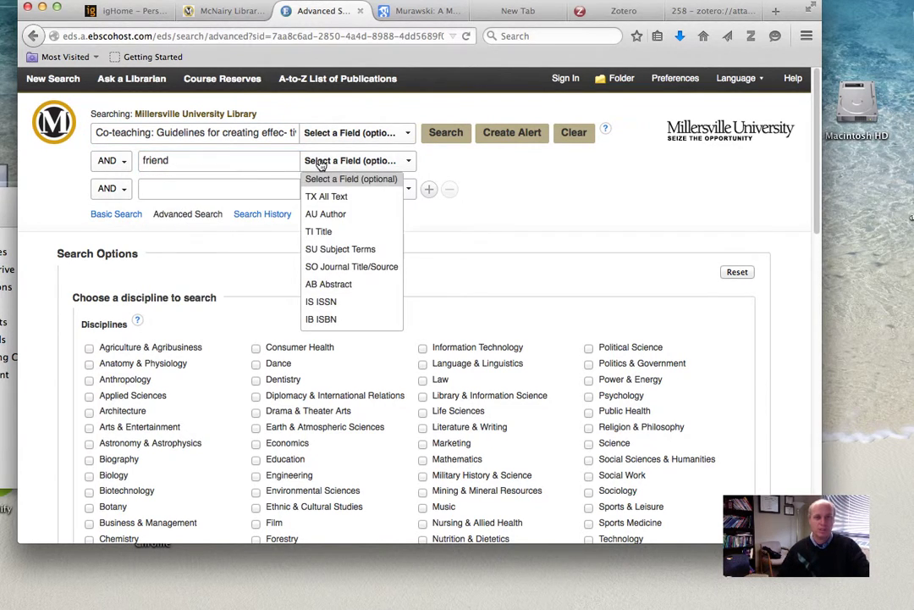
{"action": "left_click", "coordinate": [324, 214]}
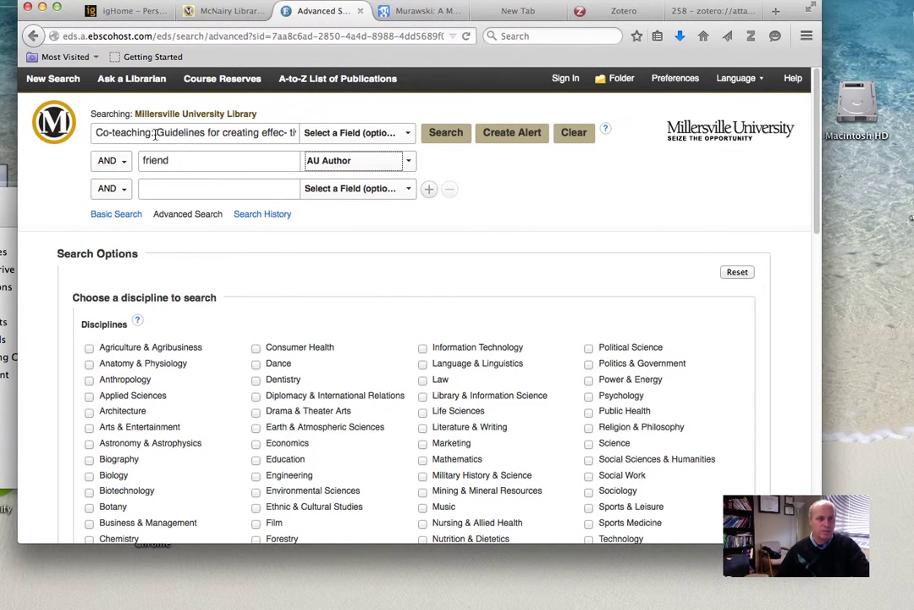
Fix the split word 'effective' in the title term and run the search.
{"action": "left_click_drag", "start_coordinate": [173, 133], "coordinate": [271, 127]}
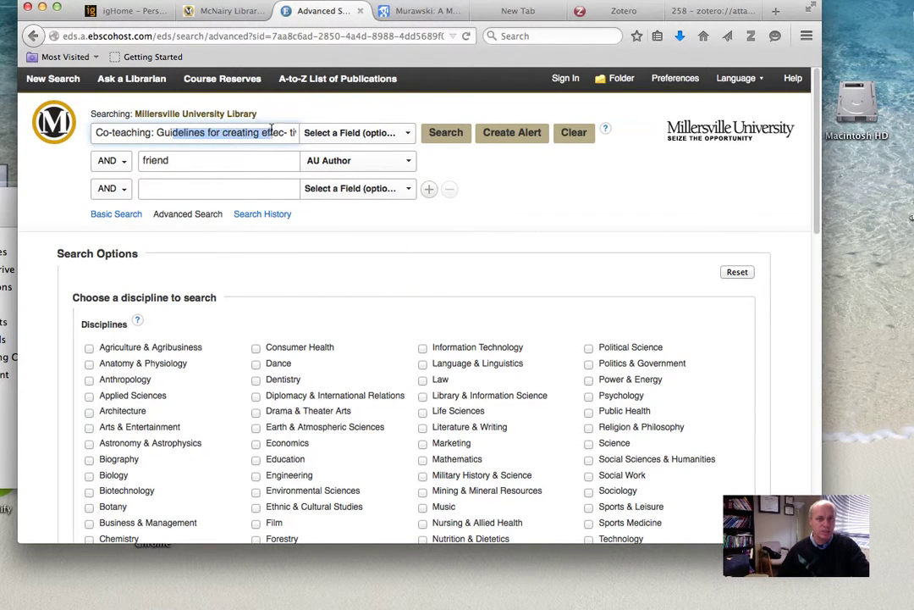
{"action": "left_click", "coordinate": [288, 131]}
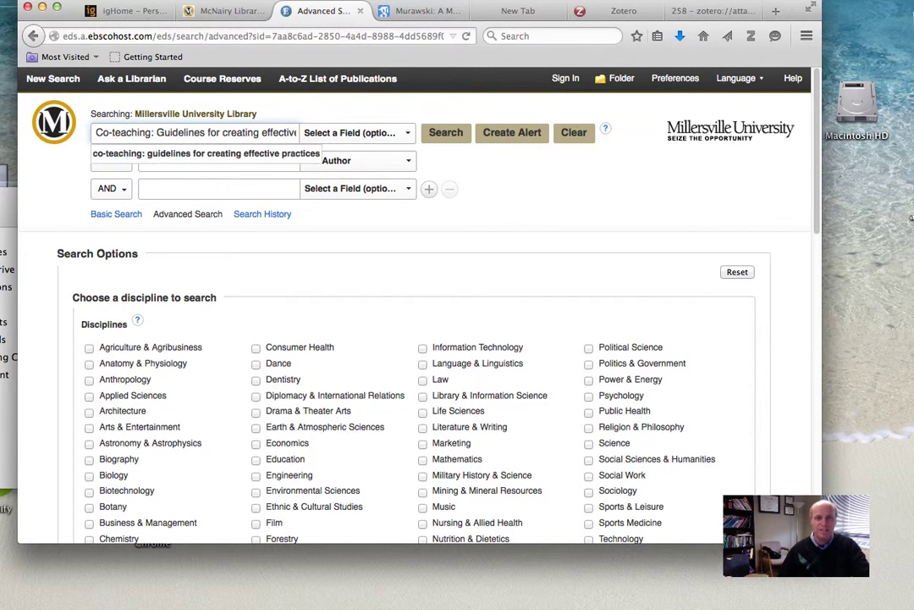
{"action": "left_click", "coordinate": [531, 210]}
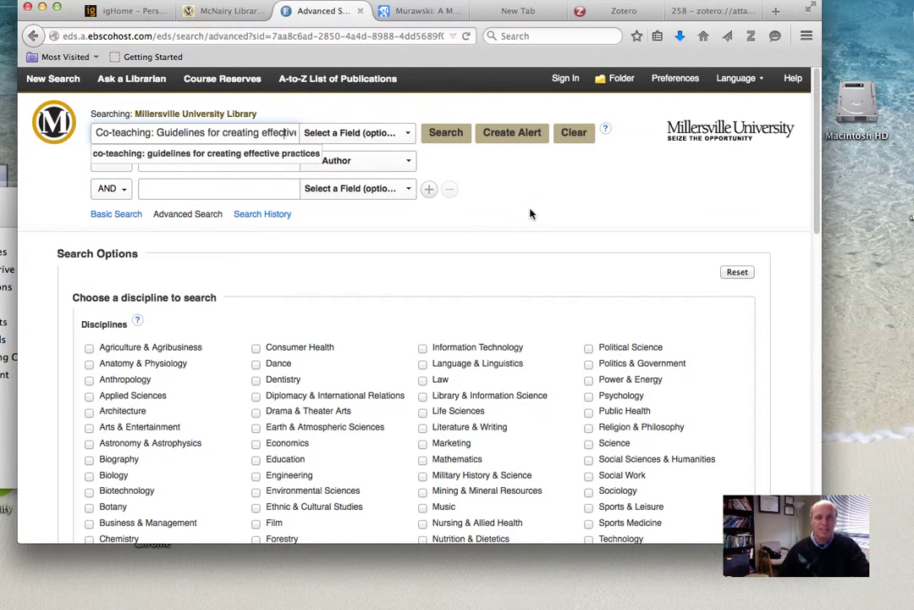
{"action": "left_click", "coordinate": [446, 136]}
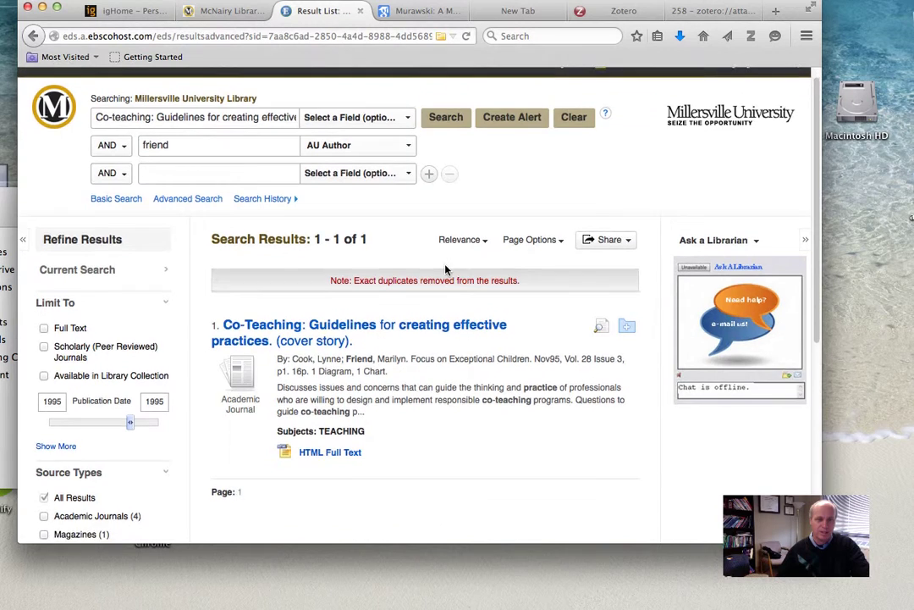
Save the 1995 'Co-Teaching: Guidelines for creating effective practices' article to the meta-analysis collection with the Zotero connector.
{"action": "scroll", "coordinate": [446, 270], "scroll_direction": "down", "scroll_amount": 3}
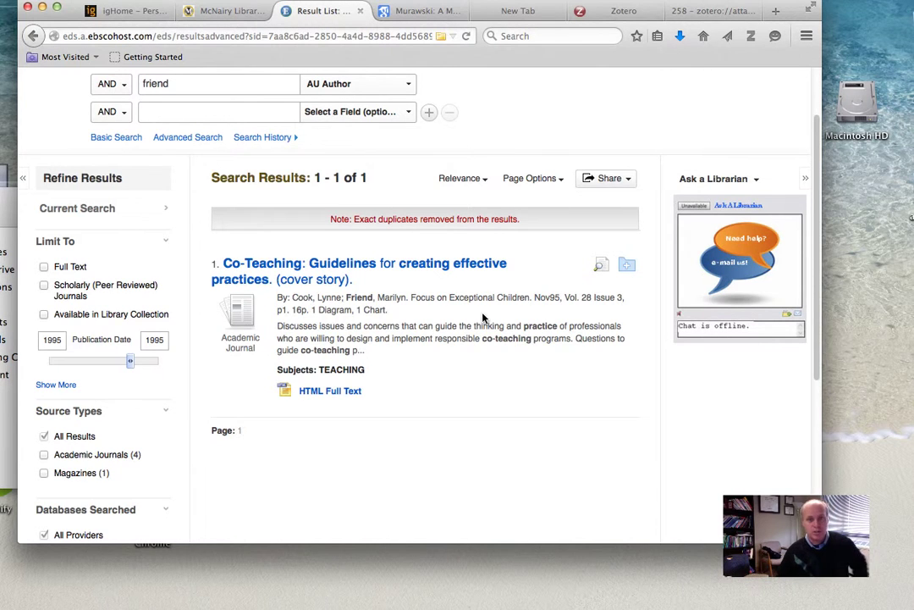
{"action": "scroll", "coordinate": [484, 318], "scroll_direction": "up", "scroll_amount": 1}
{"action": "scroll", "coordinate": [486, 319], "scroll_direction": "up", "scroll_amount": 1}
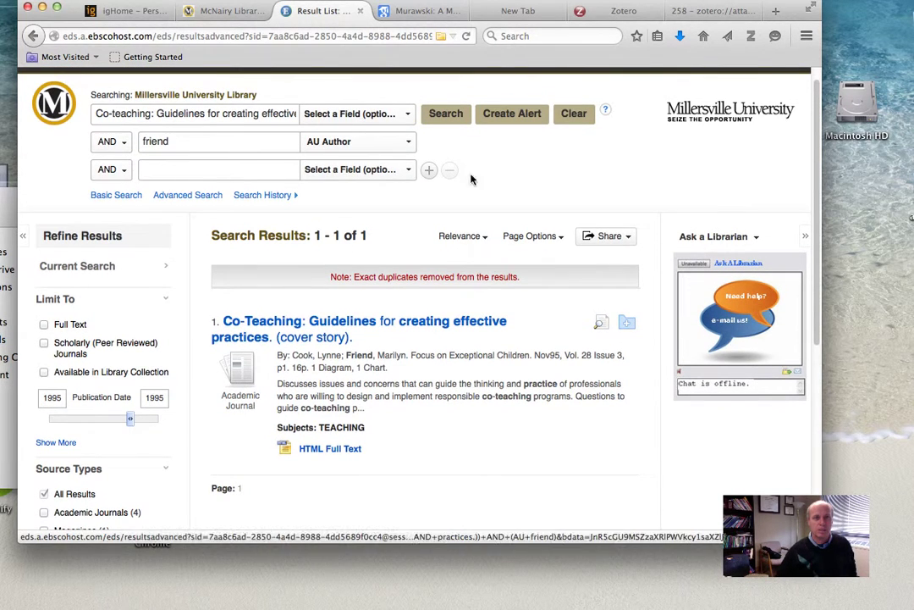
{"action": "left_click", "coordinate": [440, 37]}
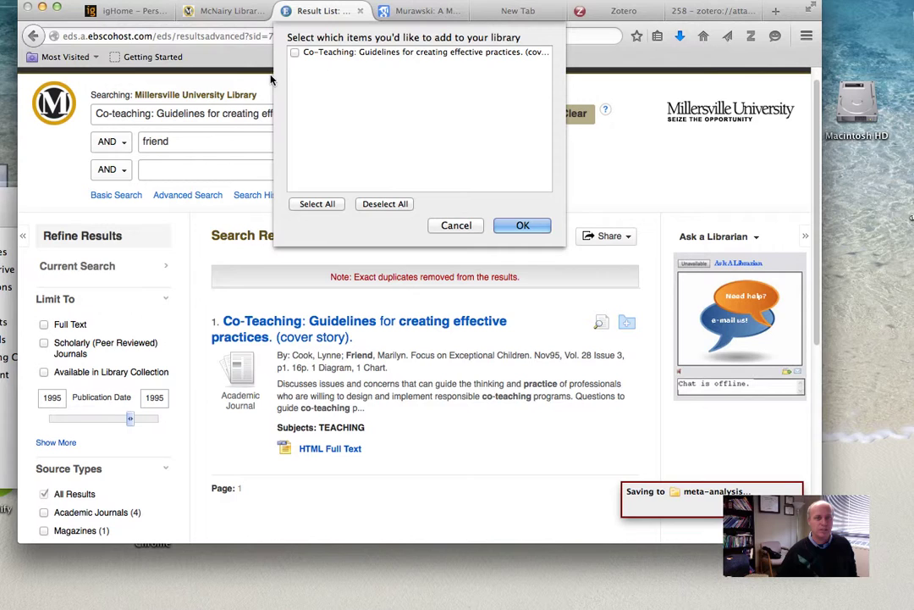
{"action": "left_click", "coordinate": [295, 52]}
{"action": "left_click", "coordinate": [523, 225]}
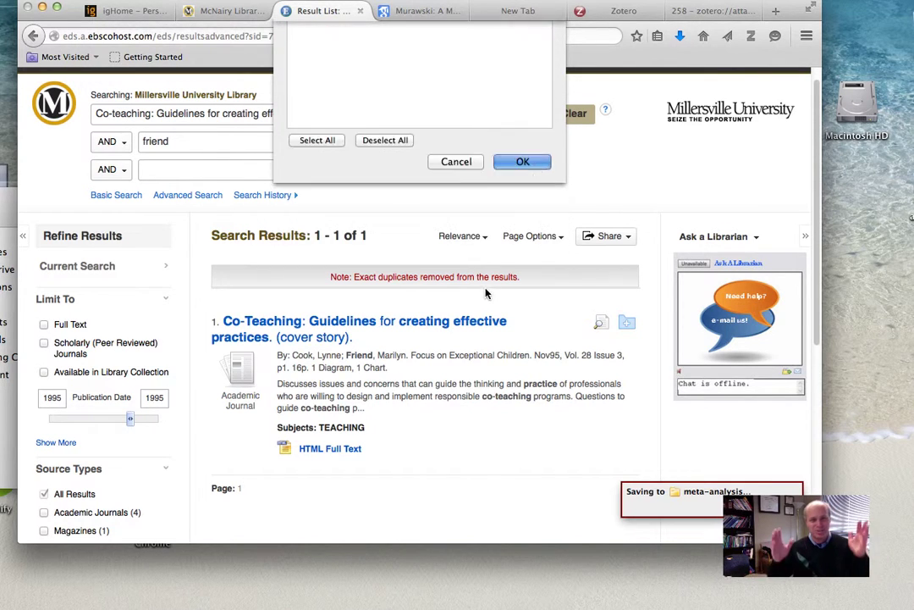
From the Guidelines record, list the second author's articles and open 'Co-Teaching: An Illustration of the Complexity of Collaboration'.
{"action": "left_click", "coordinate": [464, 328]}
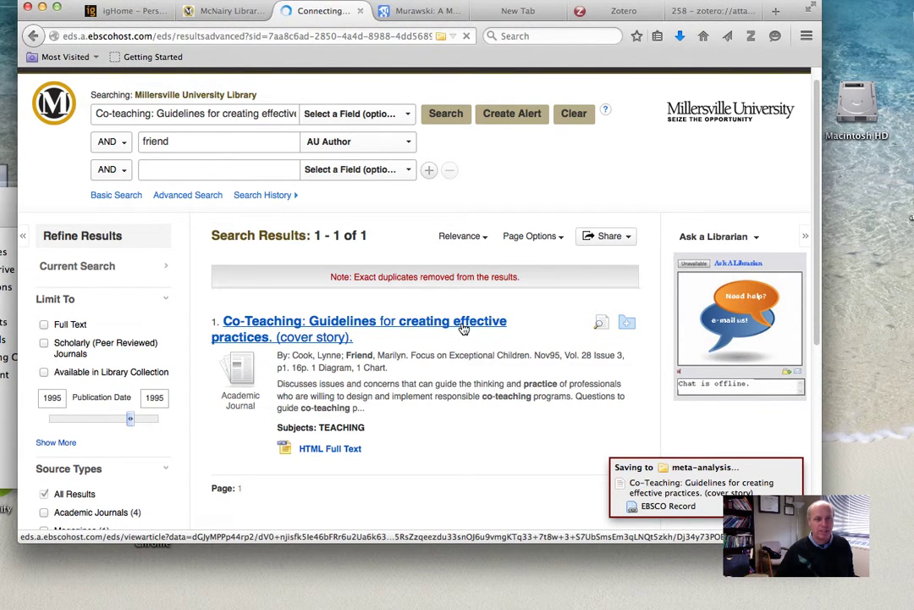
{"action": "scroll", "coordinate": [492, 367], "scroll_direction": "down", "scroll_amount": 3}
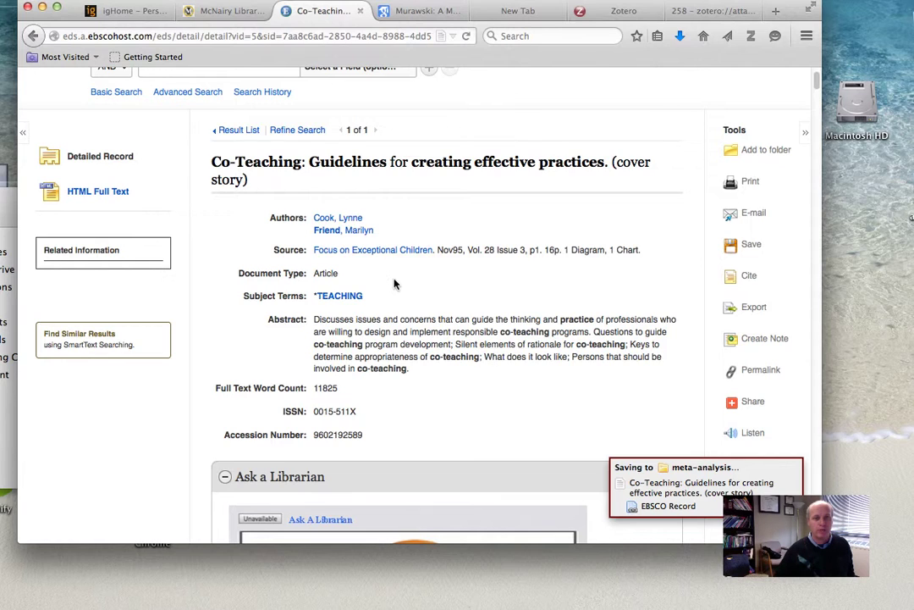
{"action": "left_click", "coordinate": [333, 233]}
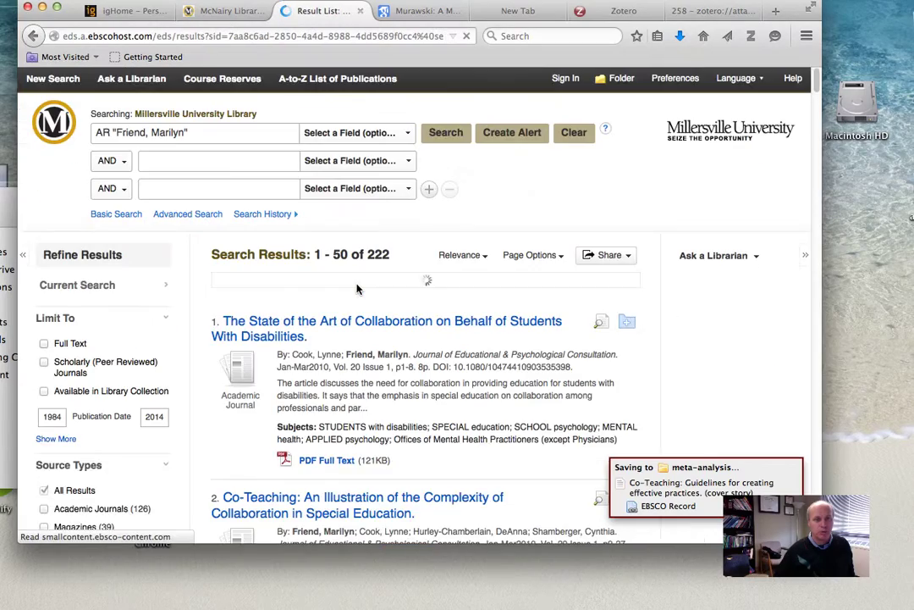
{"action": "scroll", "coordinate": [463, 380], "scroll_direction": "down", "scroll_amount": 15}
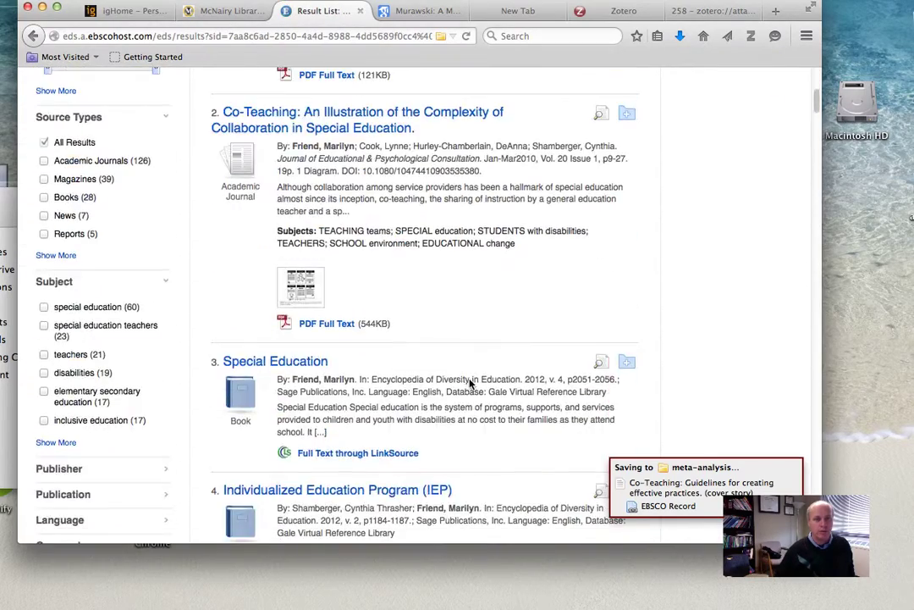
{"action": "scroll", "coordinate": [470, 379], "scroll_direction": "up", "scroll_amount": 15}
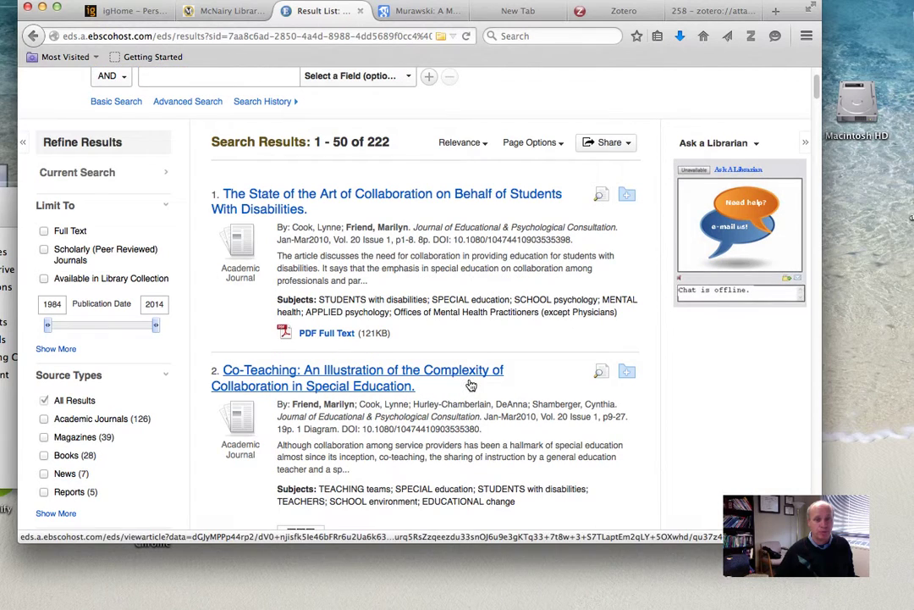
{"action": "left_click", "coordinate": [397, 389]}
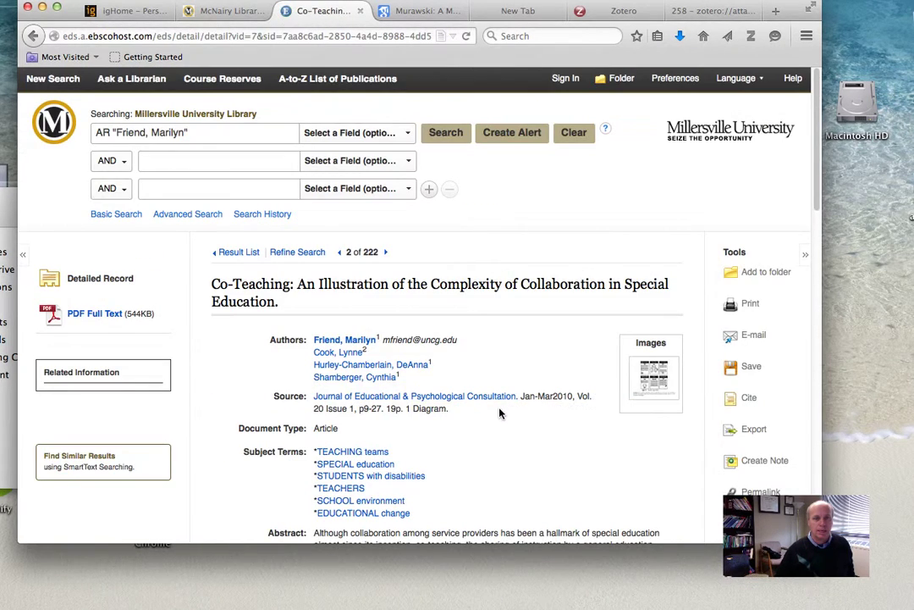
Return to the co-teaching results, open 'Co-Teaching with Strategy Instruction', and search its Team Teaching subject.
{"action": "key", "text": "super+Left"}
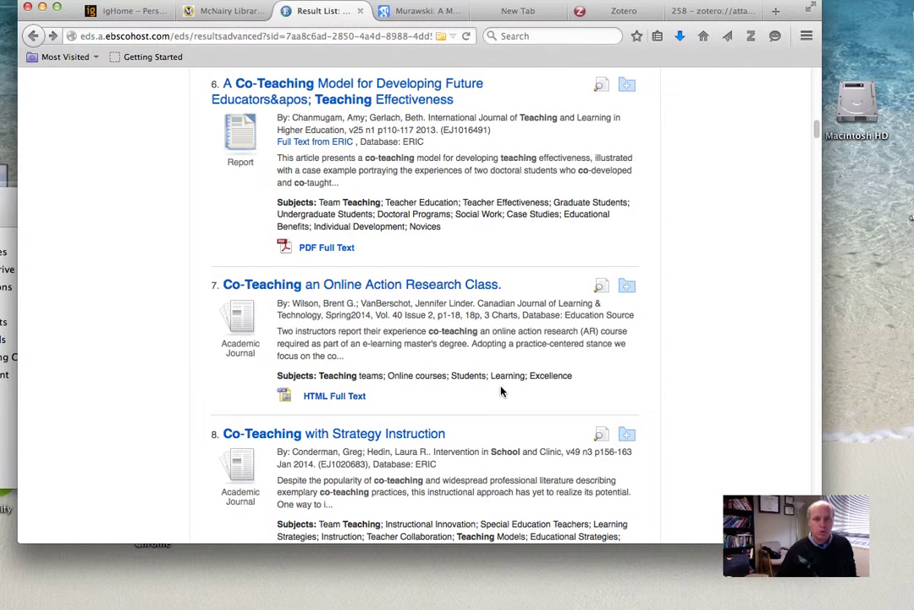
{"action": "left_click", "coordinate": [371, 444]}
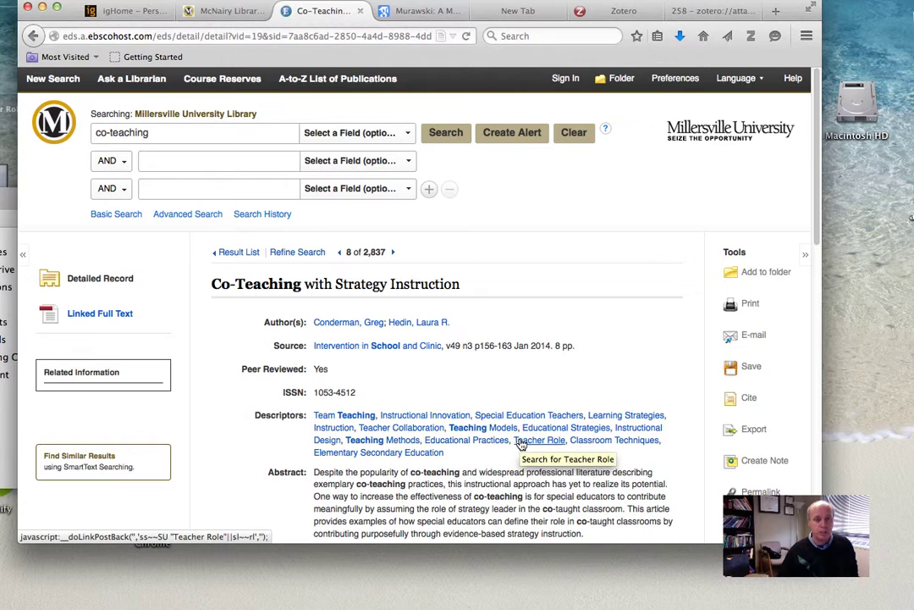
{"action": "left_click", "coordinate": [362, 418]}
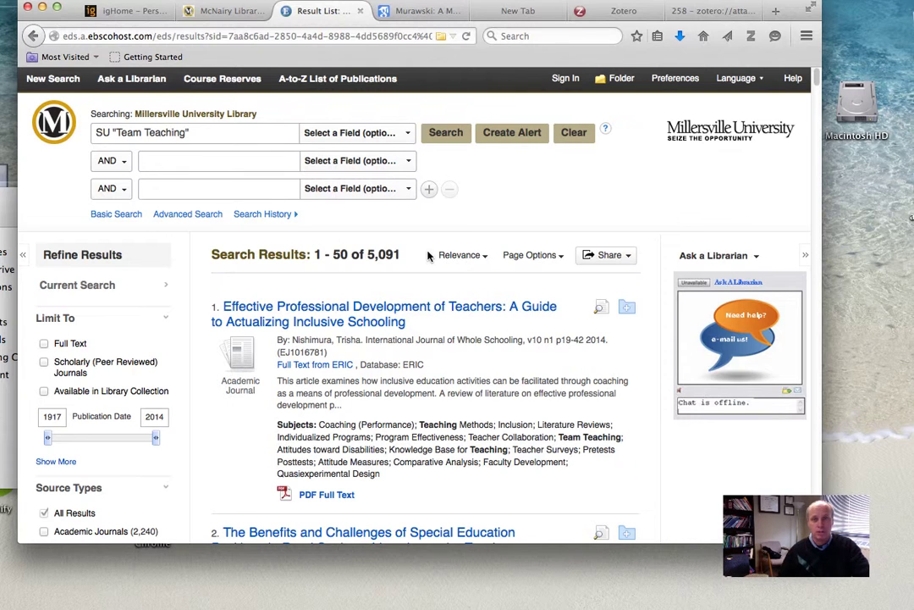
Limit Team Teaching results to full-text, peer-reviewed journals published 1992–2014, leaving 787.
{"action": "left_click", "coordinate": [44, 344]}
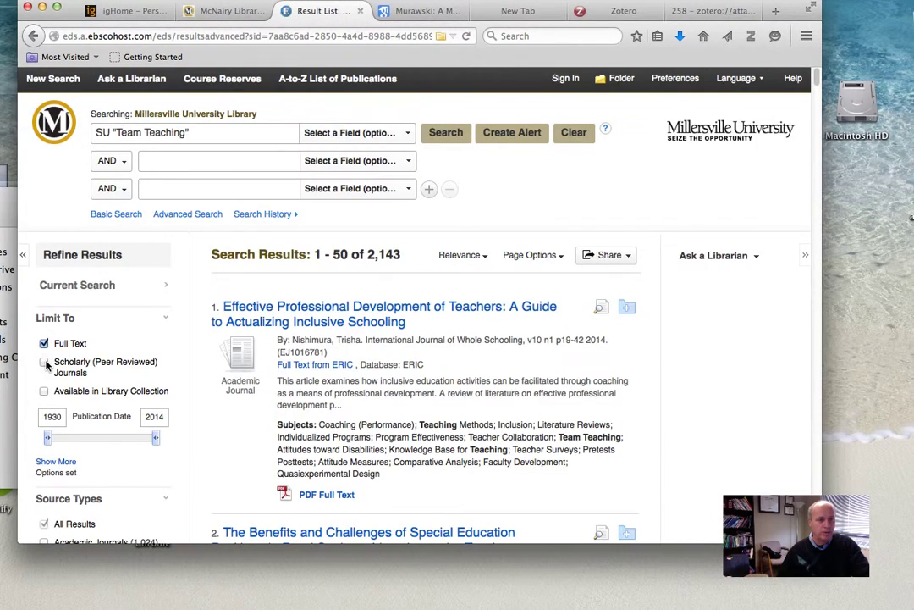
{"action": "left_click", "coordinate": [44, 362]}
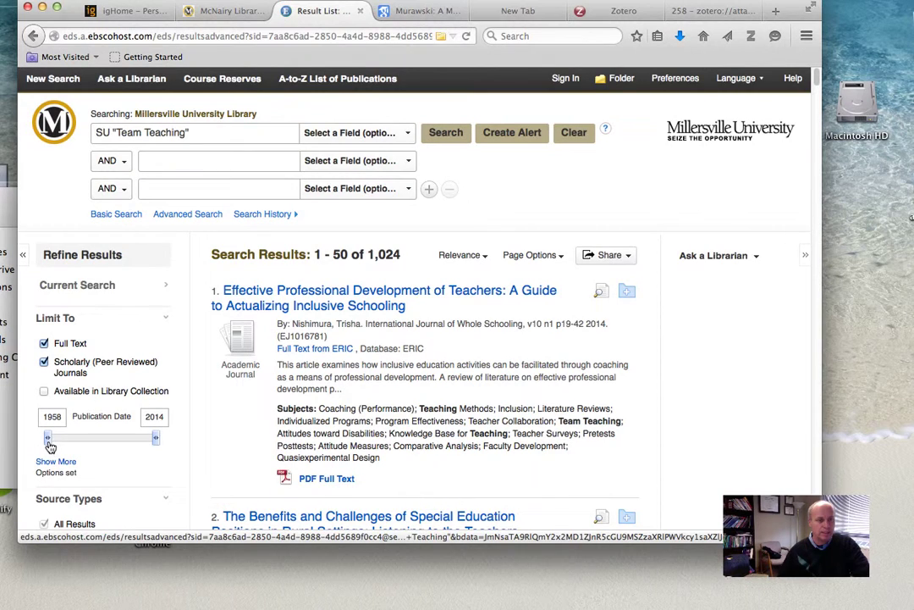
{"action": "left_click_drag", "start_coordinate": [47, 439], "coordinate": [118, 462]}
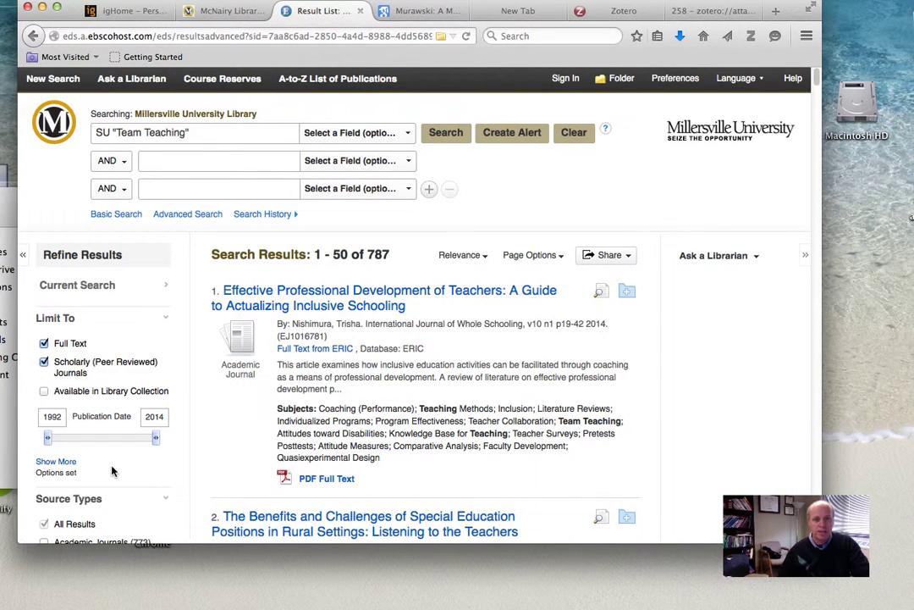
Add 'co-teaching' as an AND term to the Team Teaching search and browse the 117 results.
{"action": "left_click", "coordinate": [182, 163]}
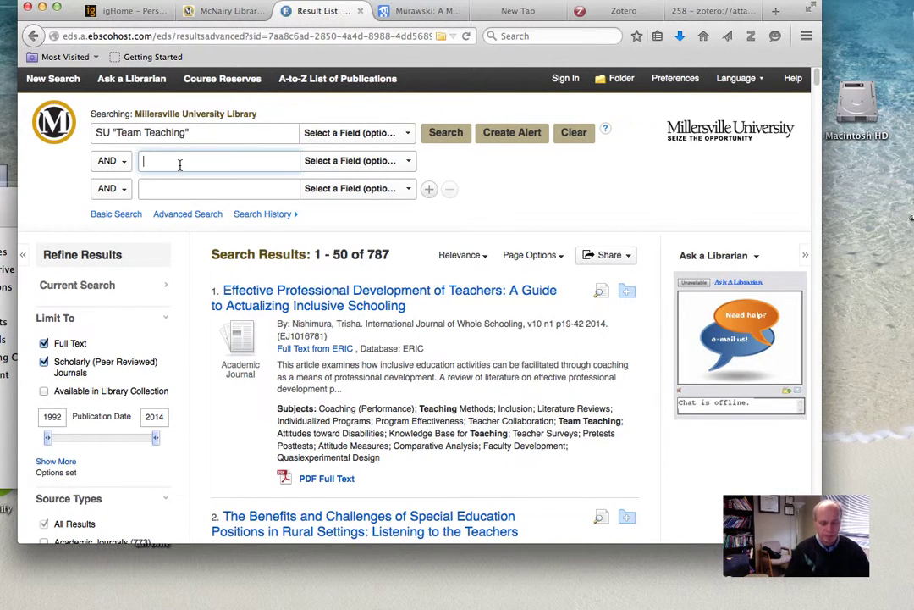
{"action": "type", "text": "co-teaching"}
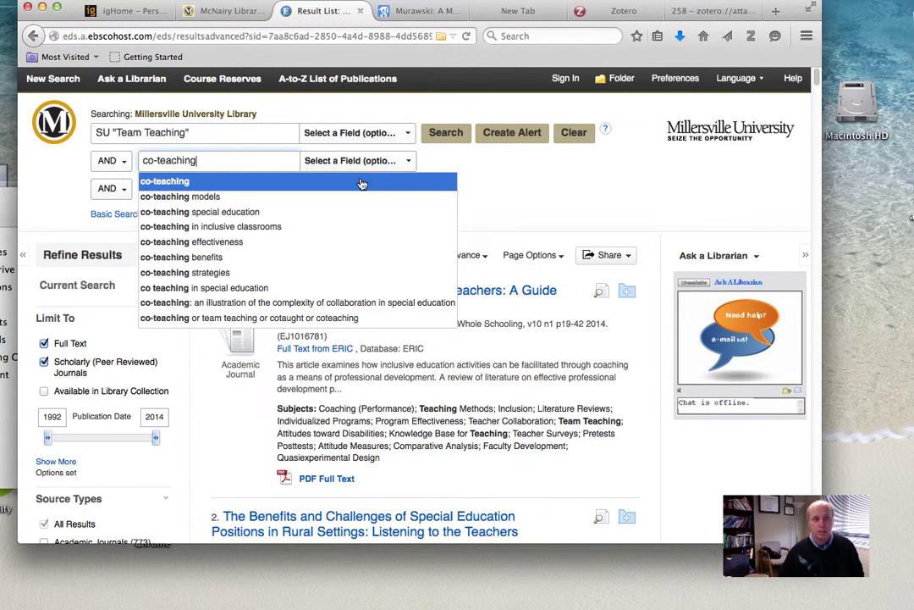
{"action": "left_click", "coordinate": [525, 185]}
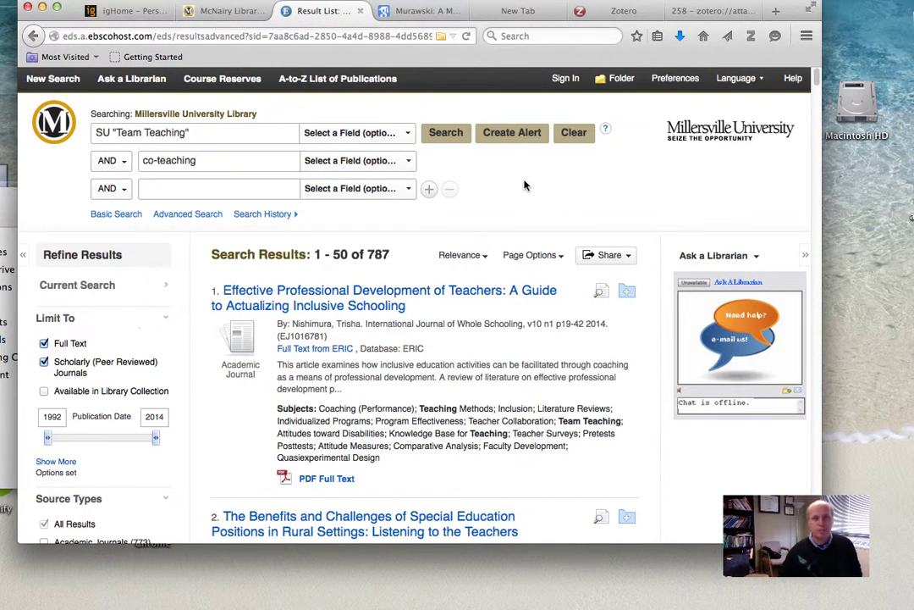
{"action": "left_click", "coordinate": [458, 139]}
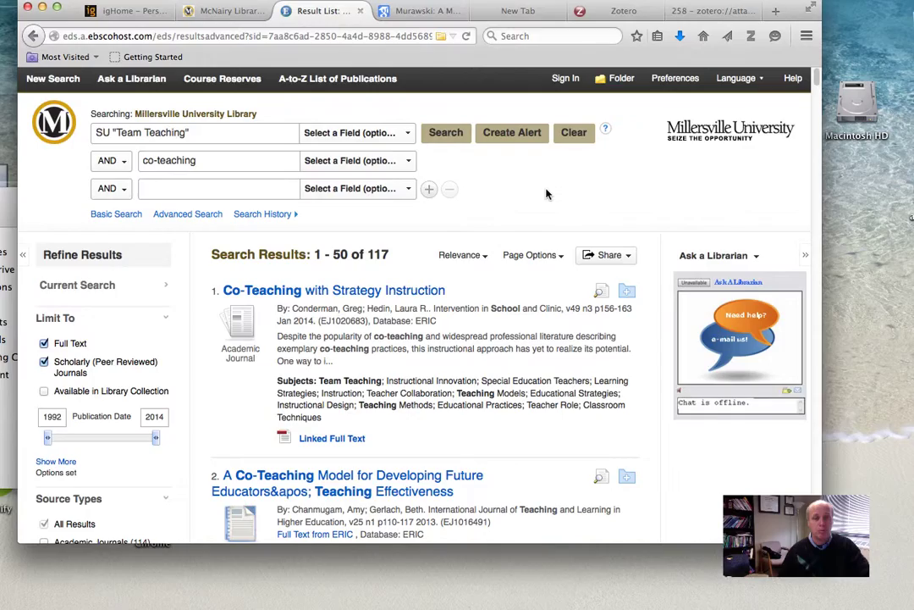
{"action": "scroll", "coordinate": [540, 197], "scroll_direction": "down", "scroll_amount": 10}
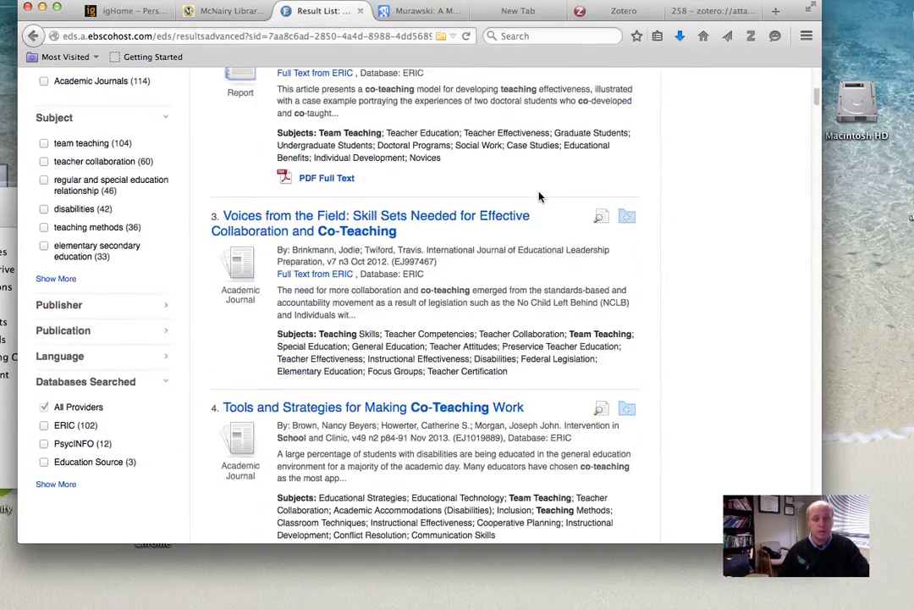
{"action": "scroll", "coordinate": [540, 196], "scroll_direction": "down", "scroll_amount": 10}
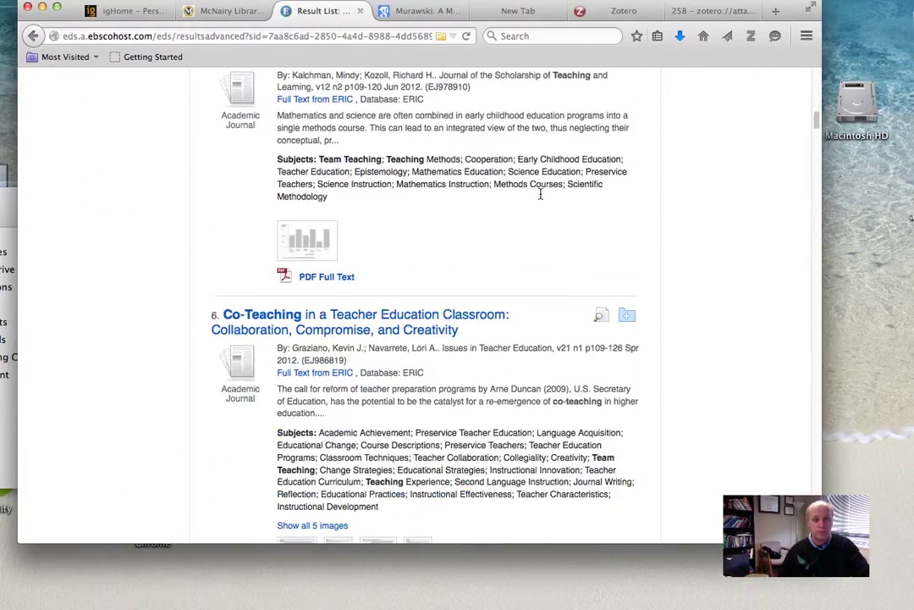
{"action": "scroll", "coordinate": [542, 199], "scroll_direction": "down", "scroll_amount": 5}
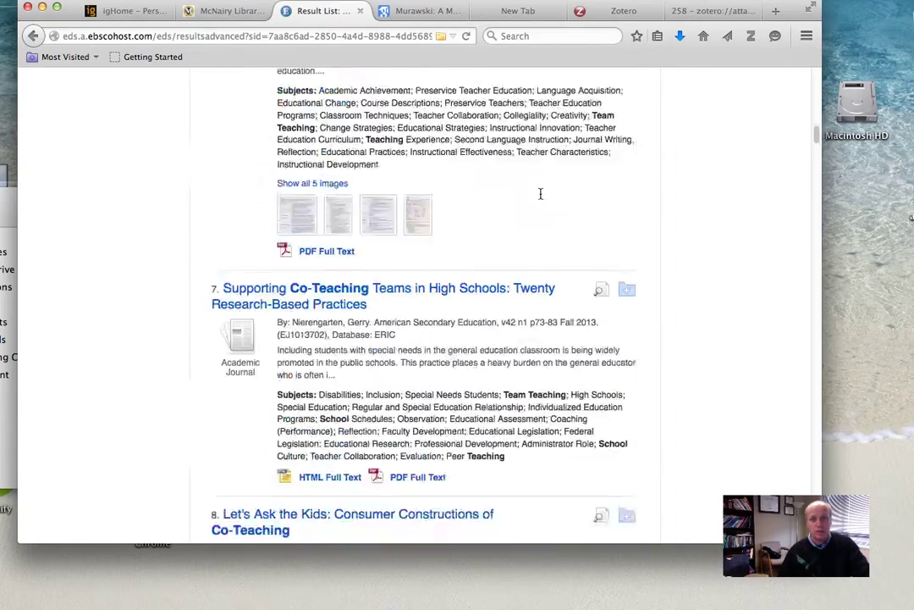
{"action": "scroll", "coordinate": [542, 198], "scroll_direction": "up", "scroll_amount": 9}
{"action": "scroll", "coordinate": [542, 198], "scroll_direction": "up", "scroll_amount": 10}
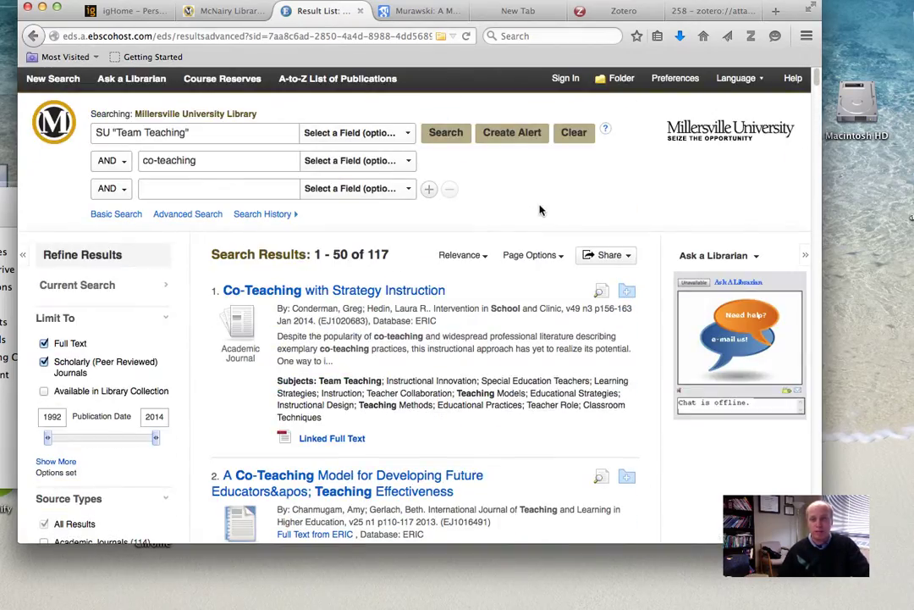
{"action": "scroll", "coordinate": [500, 394], "scroll_direction": "down", "scroll_amount": 10}
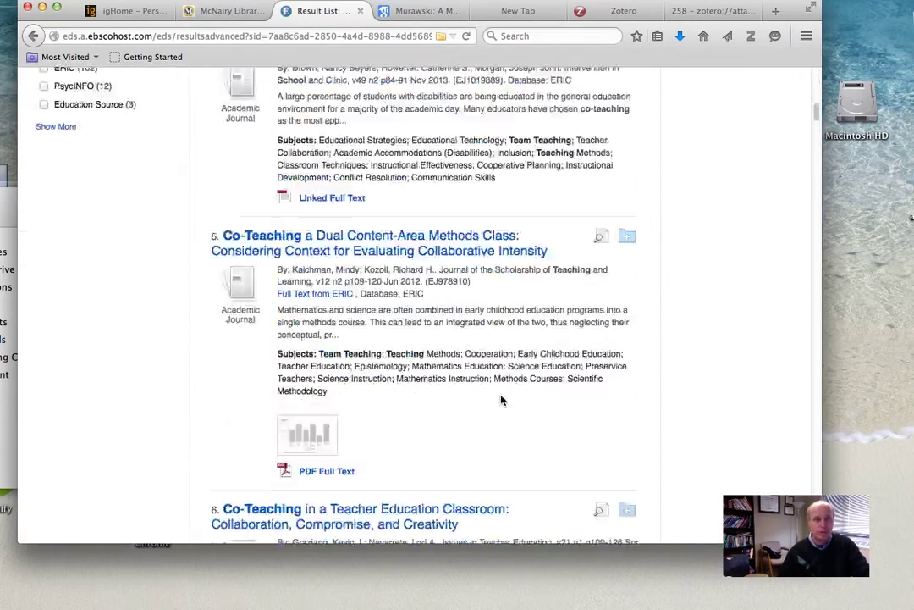
{"action": "scroll", "coordinate": [501, 399], "scroll_direction": "up", "scroll_amount": 10}
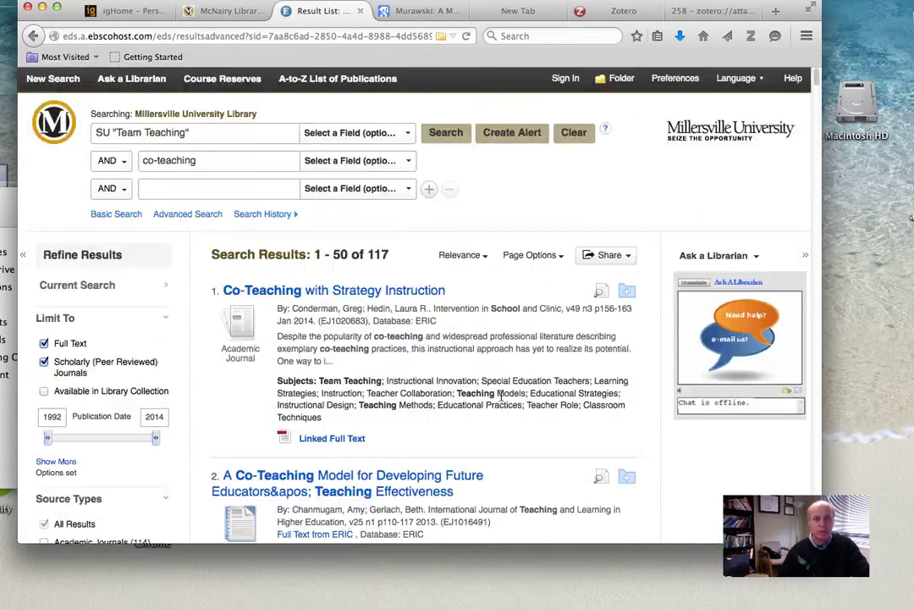
Save seven articles, from Strategy Instruction to Supporting Co-Teaching Teams, to the meta-analysis collection.
{"action": "left_click", "coordinate": [441, 38]}
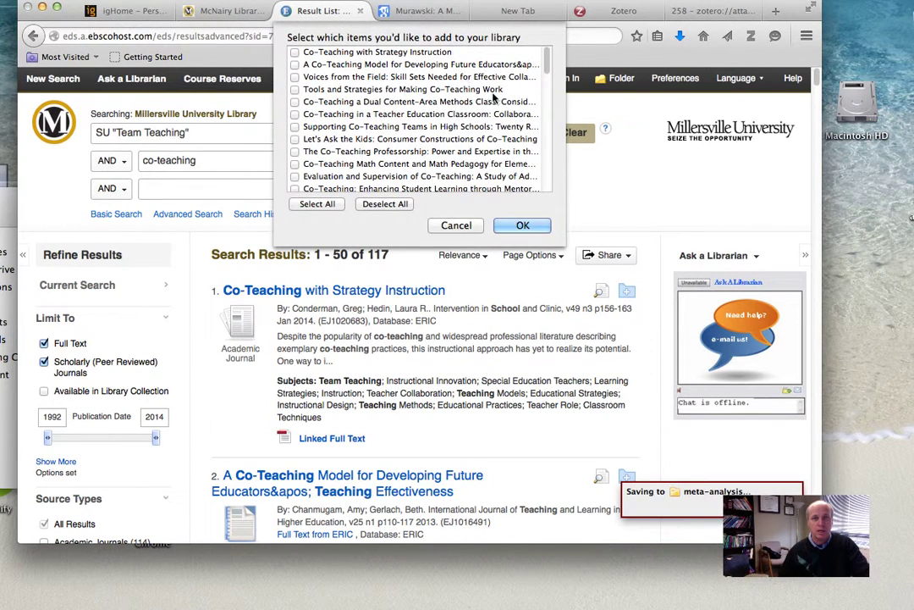
{"action": "left_click_drag", "start_coordinate": [553, 63], "coordinate": [555, 203]}
{"action": "scroll", "coordinate": [419, 119], "scroll_direction": "up", "scroll_amount": 10}
{"action": "left_click", "coordinate": [295, 53]}
{"action": "left_click", "coordinate": [295, 64]}
{"action": "left_click", "coordinate": [295, 78]}
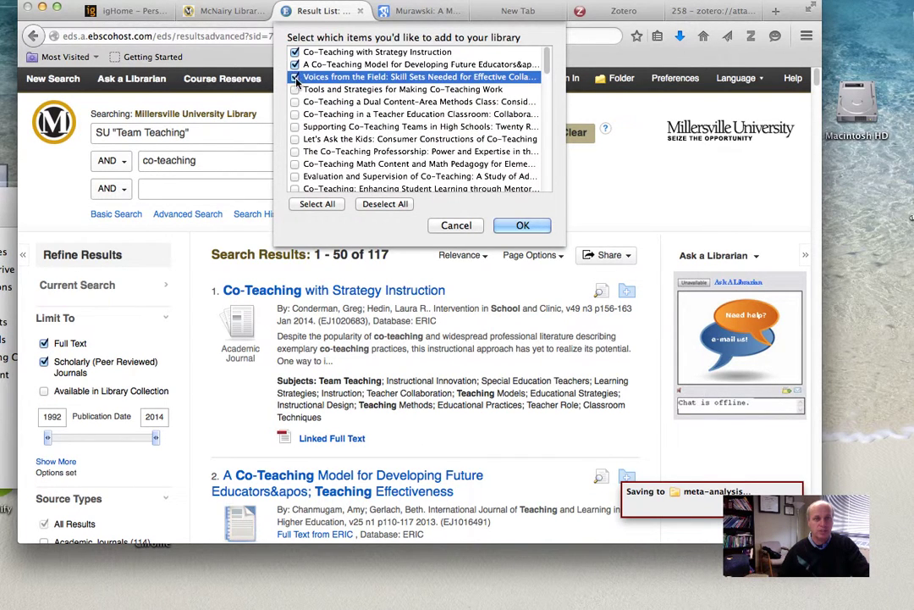
{"action": "left_click", "coordinate": [295, 89]}
{"action": "left_click", "coordinate": [294, 102]}
{"action": "left_click", "coordinate": [295, 113]}
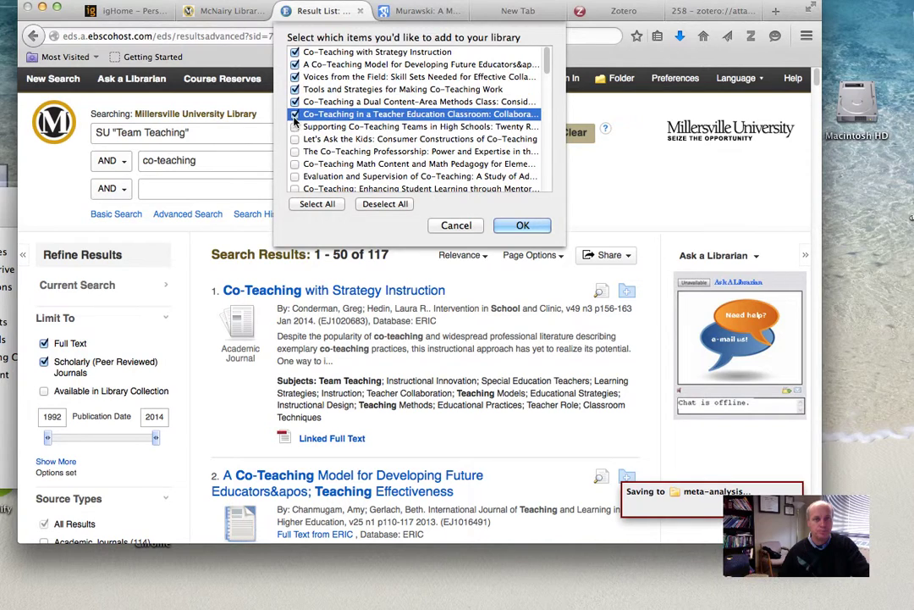
{"action": "left_click", "coordinate": [295, 126]}
{"action": "left_click", "coordinate": [523, 226]}
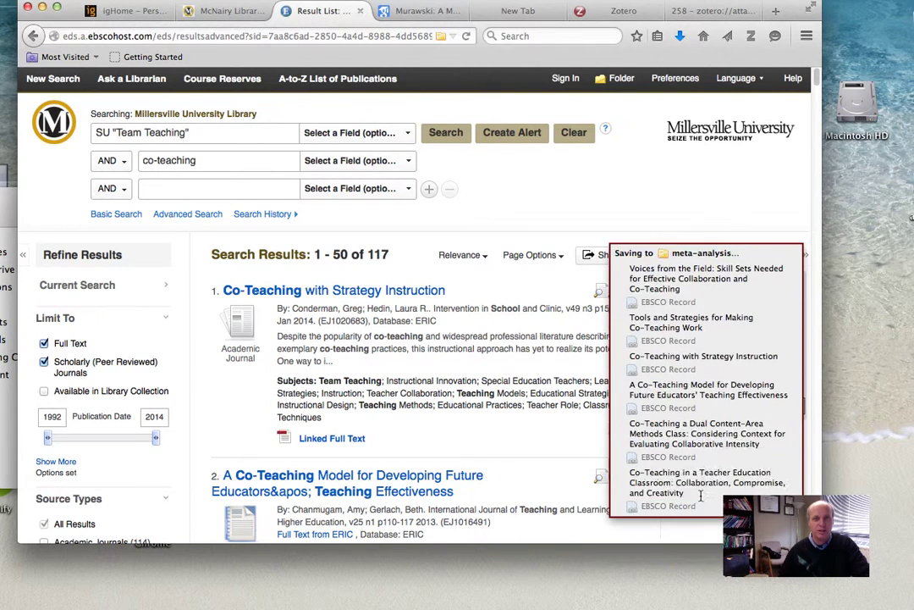
In the Zotero library, tag the Dual Content-Area article with 'method'.
{"action": "left_click", "coordinate": [611, 11]}
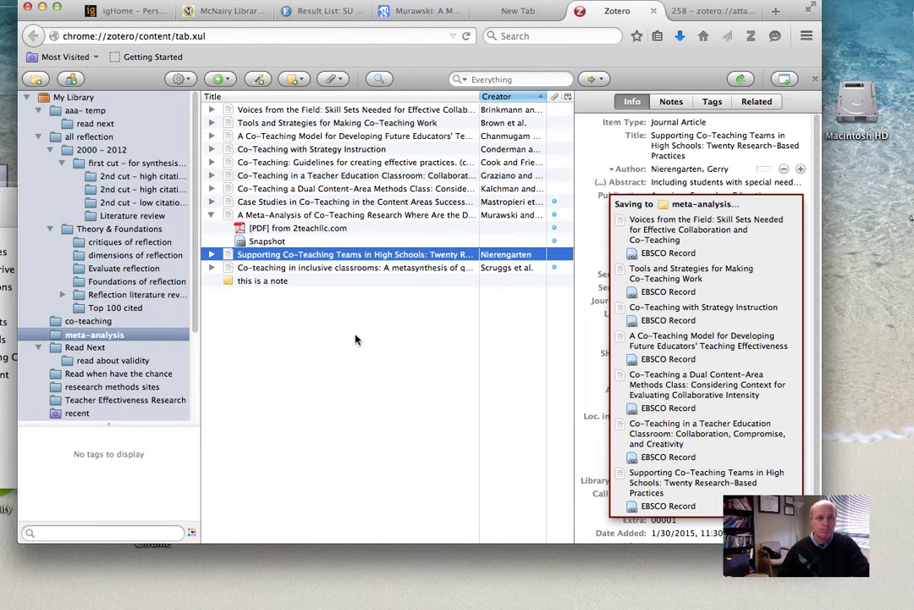
{"action": "left_click", "coordinate": [345, 189]}
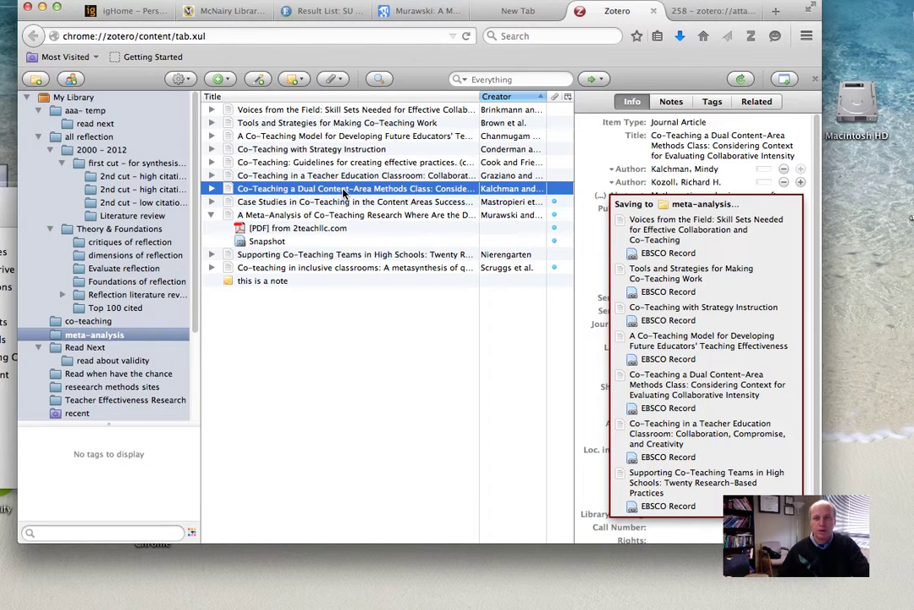
{"action": "left_click", "coordinate": [710, 103]}
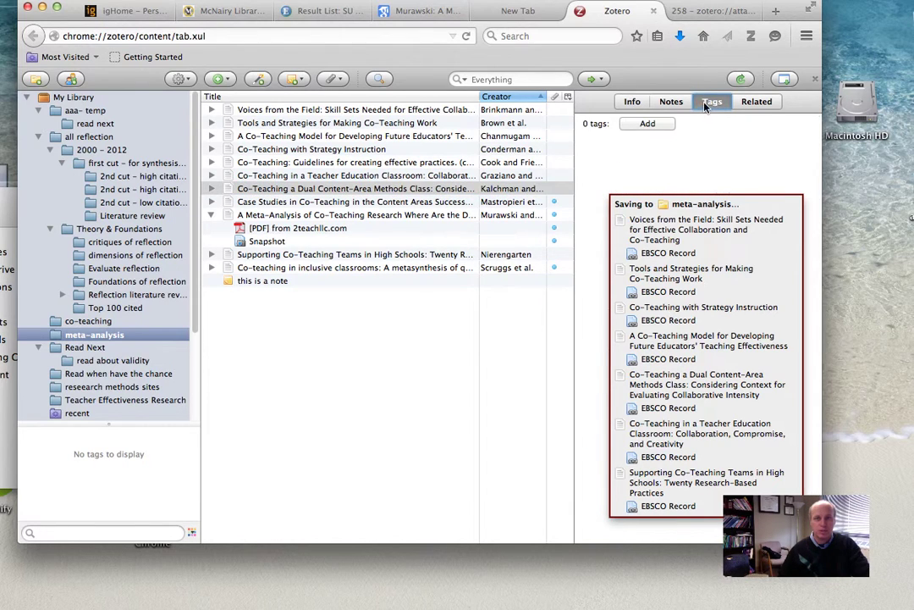
{"action": "left_click", "coordinate": [657, 125]}
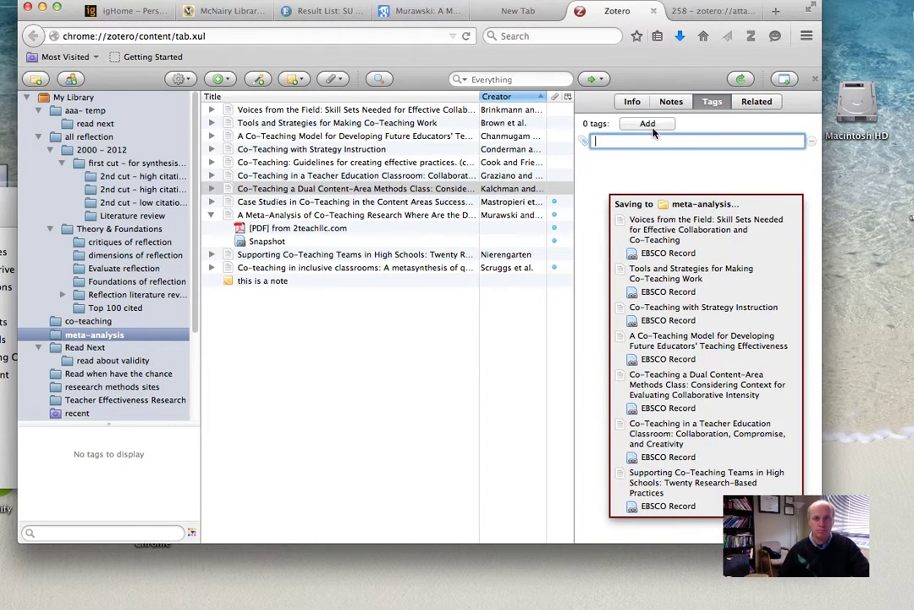
{"action": "type", "text": "method"}
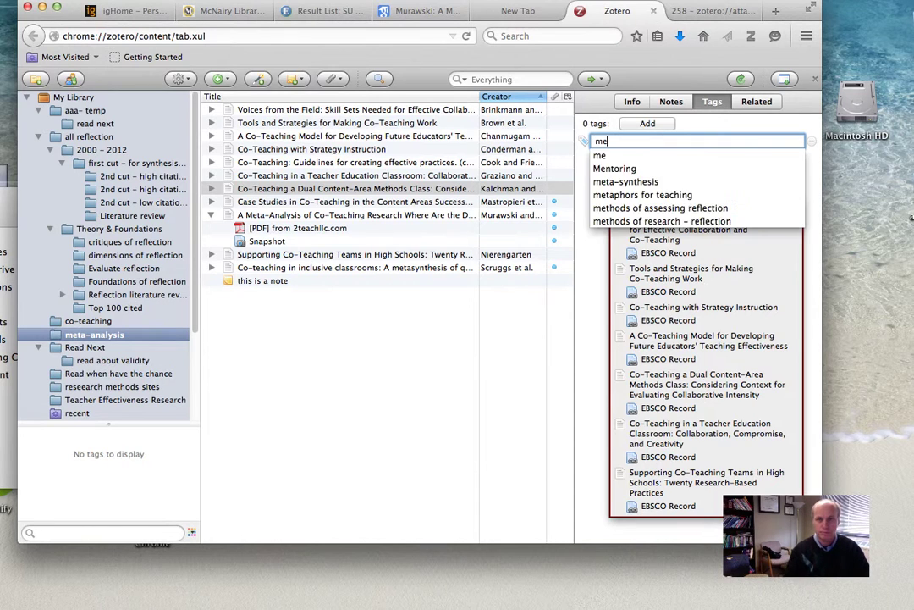
{"action": "left_click", "coordinate": [424, 346]}
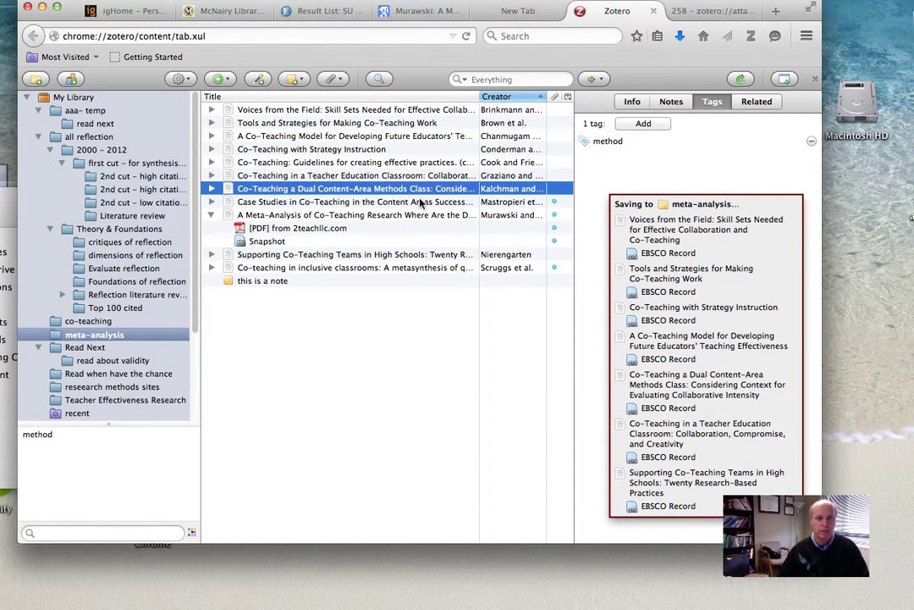
Tag the Guidelines for effective practices article with 'method'.
{"action": "left_click", "coordinate": [417, 163]}
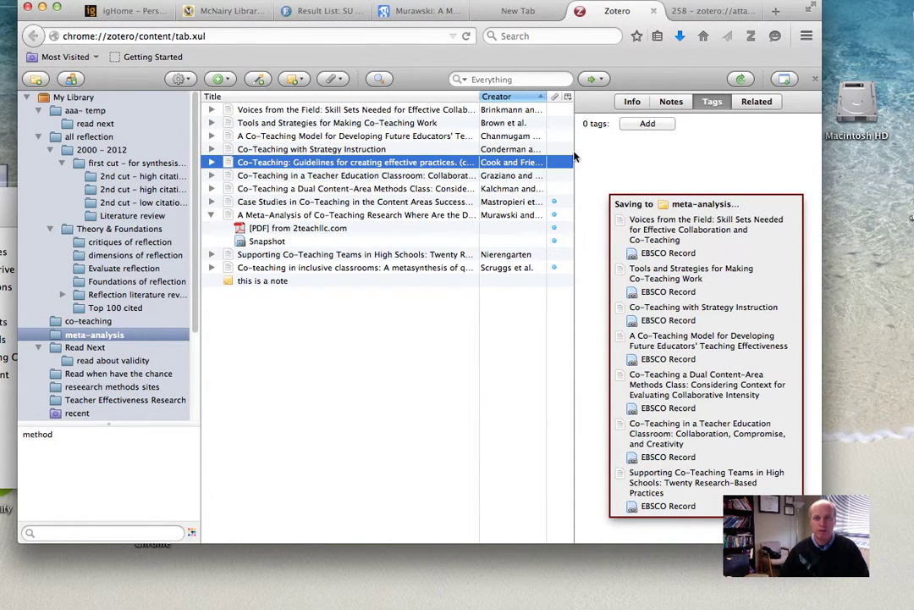
{"action": "left_click", "coordinate": [645, 124]}
{"action": "type", "text": "me"}
{"action": "key", "text": "BackSpace"}
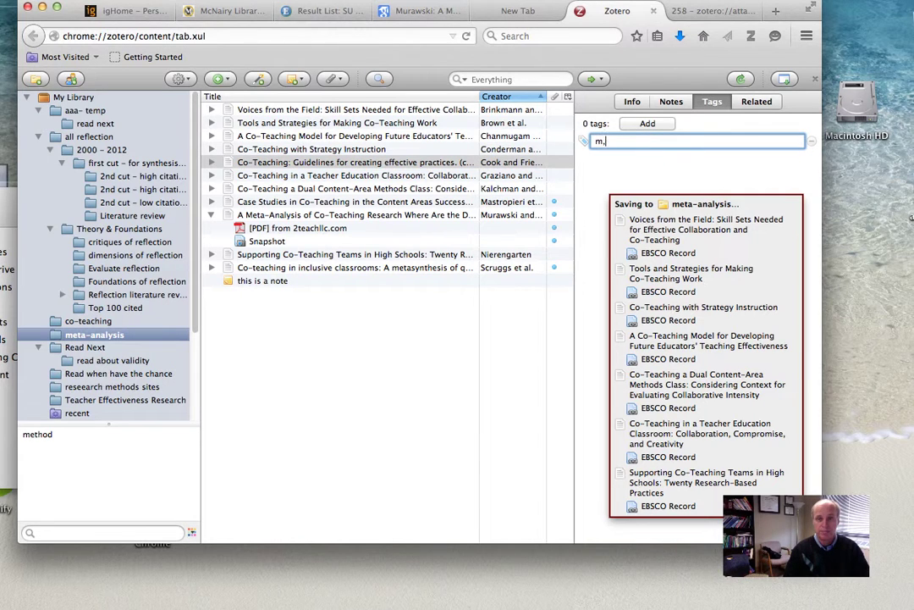
{"action": "type", "text": "thod"}
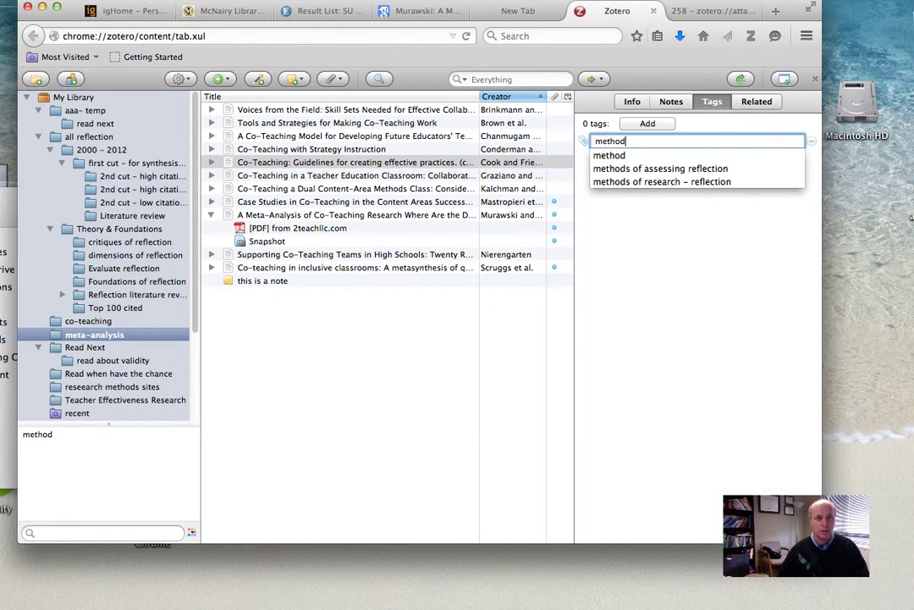
{"action": "key", "text": "Return"}
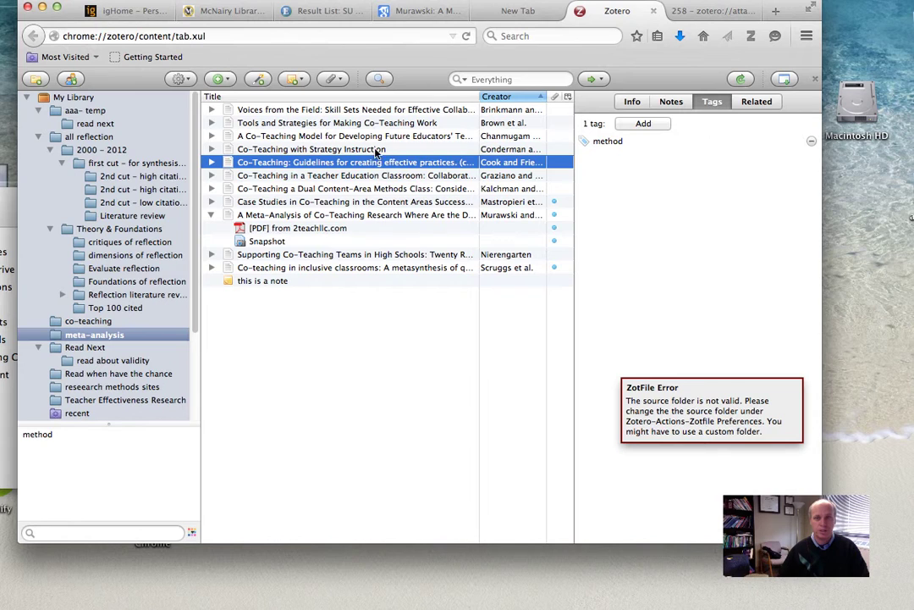
Tag the Strategy Instruction article with 'method'.
{"action": "left_click", "coordinate": [377, 149]}
{"action": "left_click", "coordinate": [646, 124]}
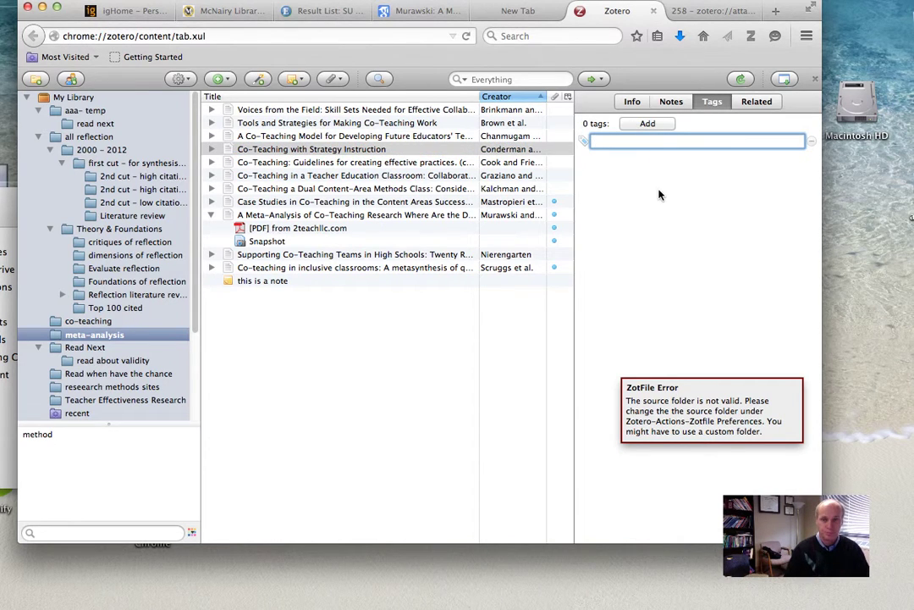
{"action": "type", "text": "method"}
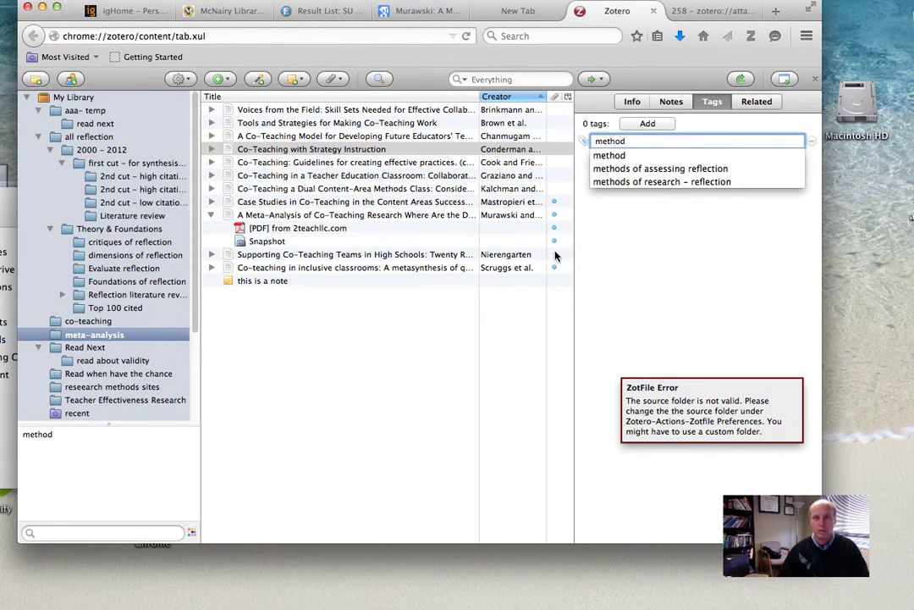
{"action": "key", "text": "Escape"}
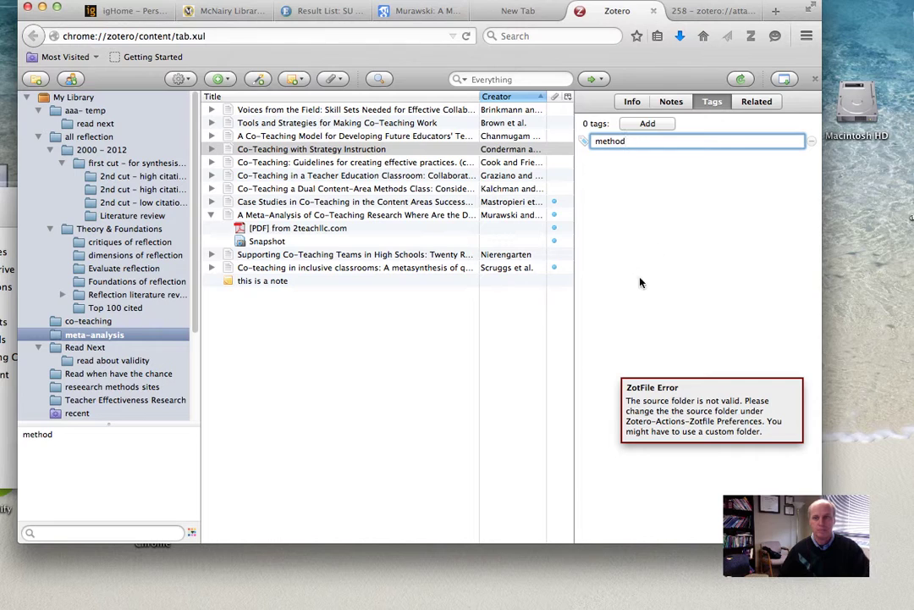
{"action": "left_click", "coordinate": [649, 125]}
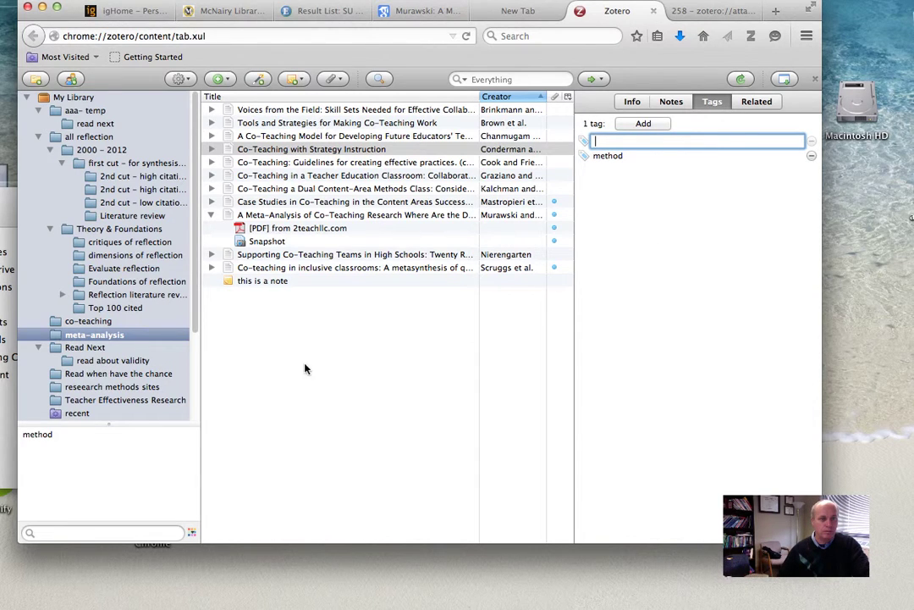
Select the meta-analysis collection and filter it by the 'method' tag to show three articles.
{"action": "left_click_drag", "start_coordinate": [198, 240], "coordinate": [206, 363]}
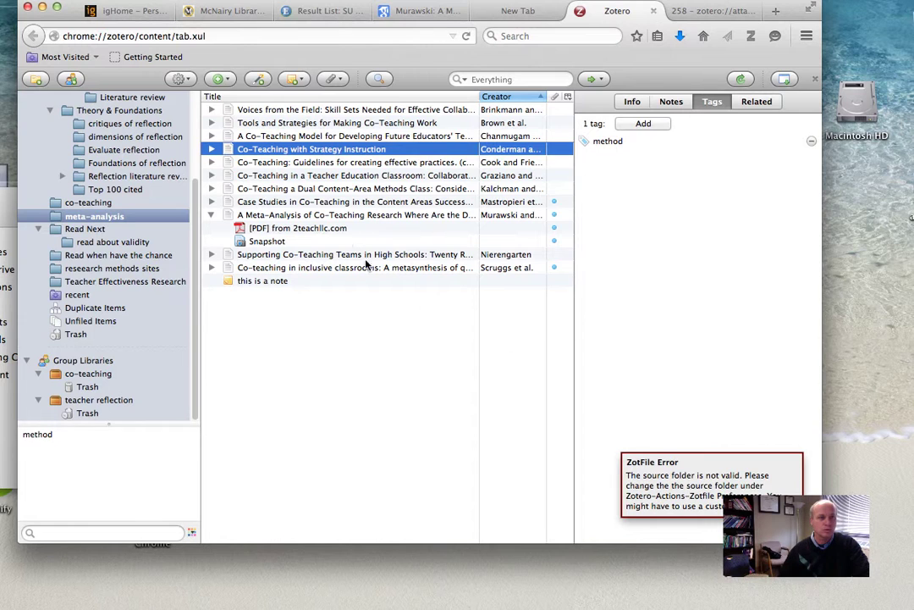
{"action": "left_click", "coordinate": [297, 137]}
{"action": "left_click", "coordinate": [108, 203]}
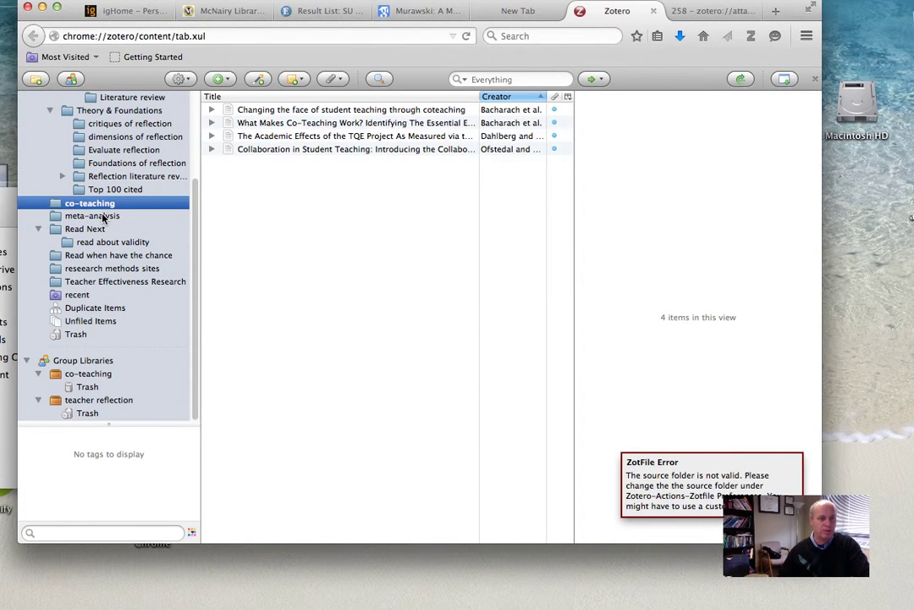
{"action": "left_click", "coordinate": [103, 217]}
{"action": "left_click", "coordinate": [46, 435]}
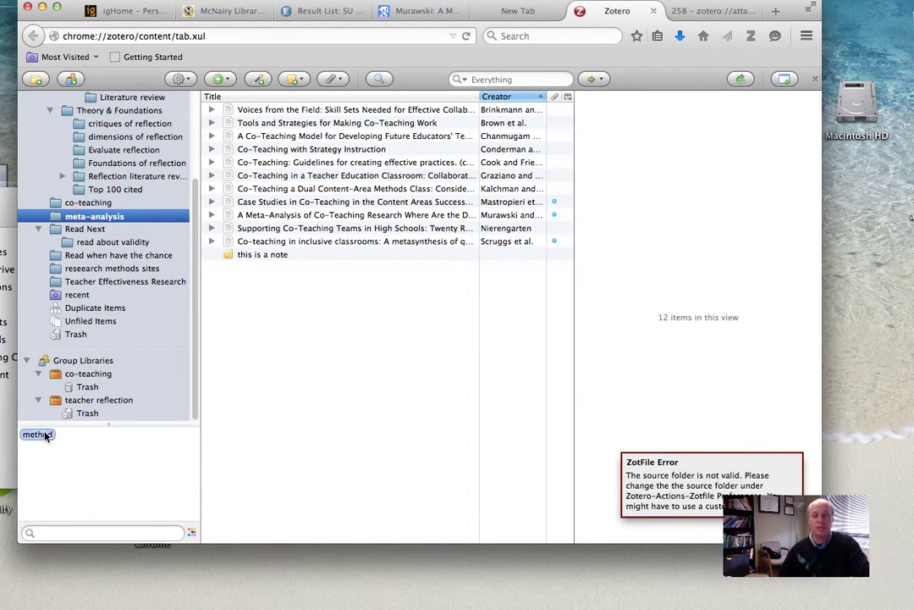
{"action": "left_click", "coordinate": [46, 435]}
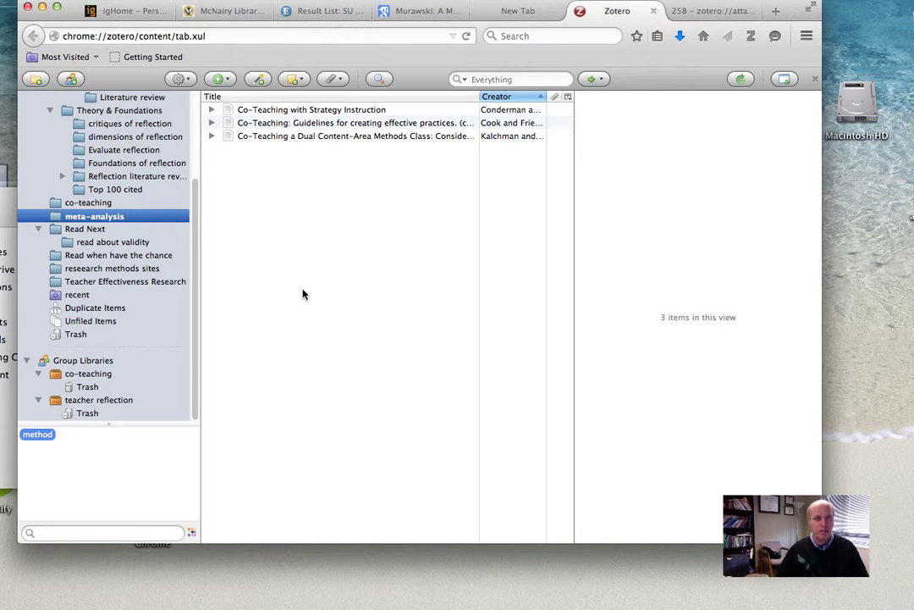
Select the three method-tagged articles and open their context menu of export and report actions.
{"action": "left_click", "coordinate": [364, 110]}
{"action": "left_click", "coordinate": [358, 133], "text": "shift"}
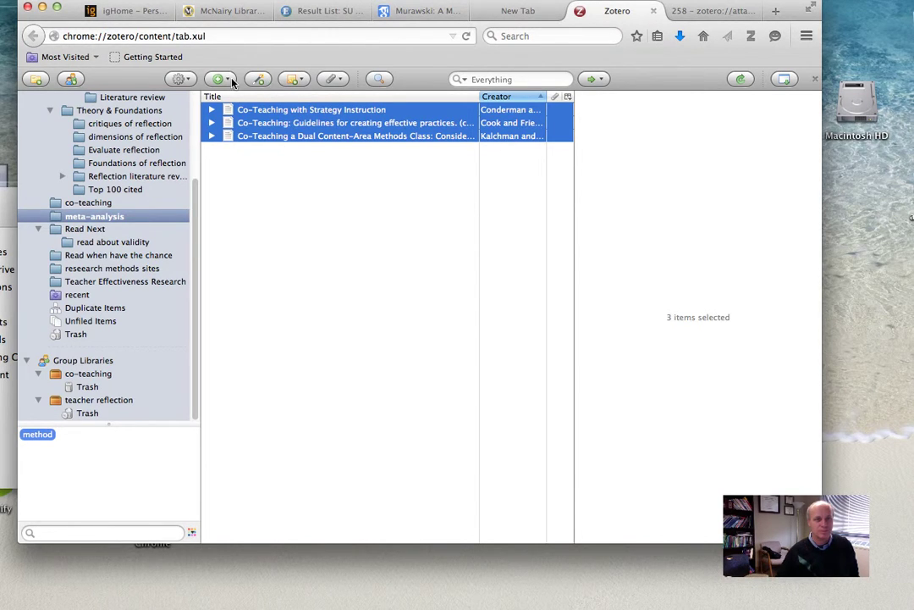
{"action": "left_click", "coordinate": [222, 79]}
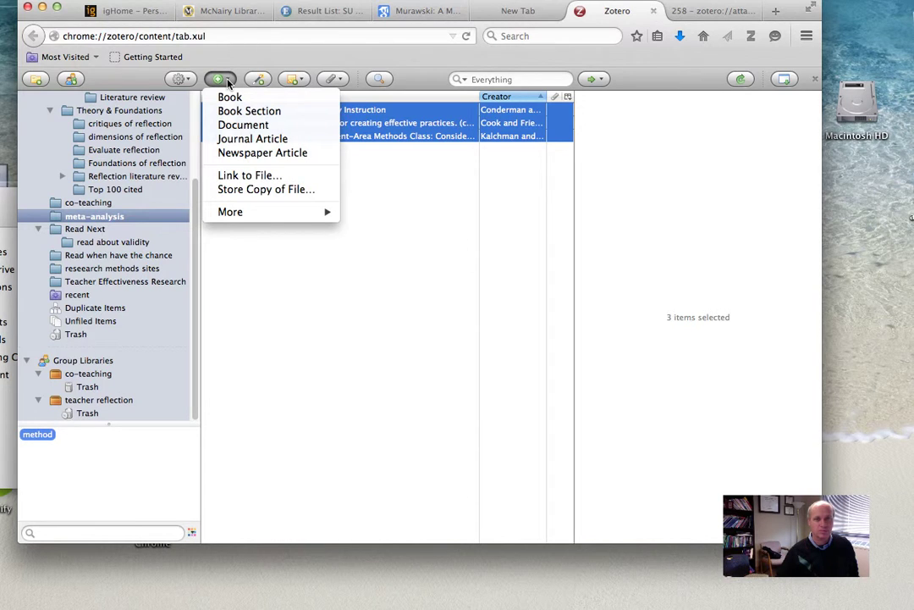
{"action": "left_click", "coordinate": [470, 241]}
{"action": "right_click", "coordinate": [349, 135]}
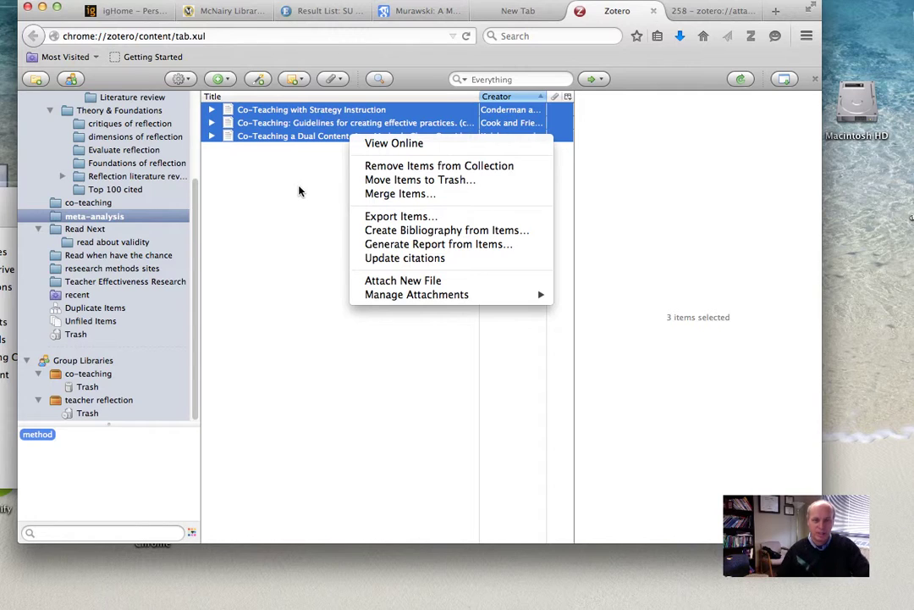
Dismiss the context menu, leaving the three method-tagged articles listed.
{"action": "left_click", "coordinate": [322, 268]}
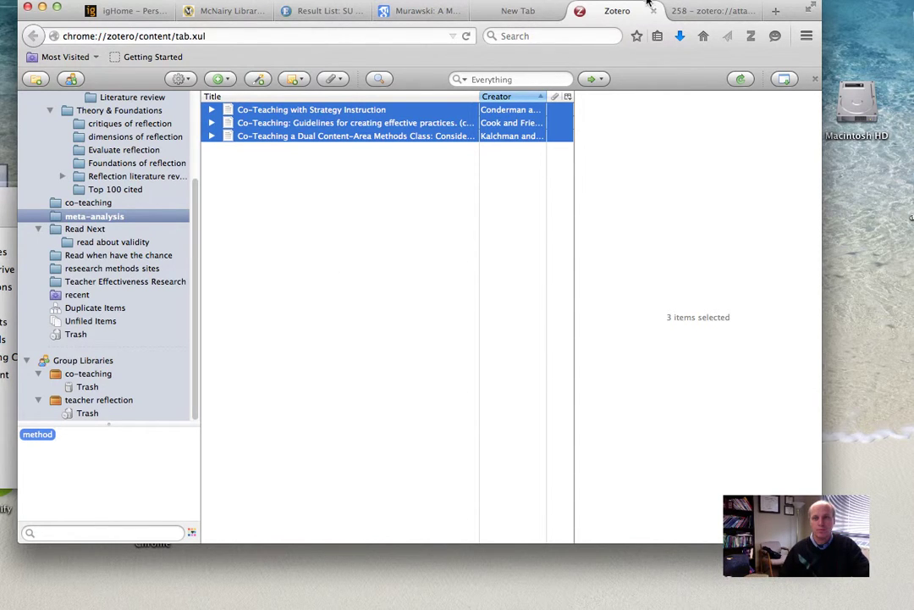
{"action": "left_click", "coordinate": [691, 2]}
{"action": "key", "text": "Escape"}
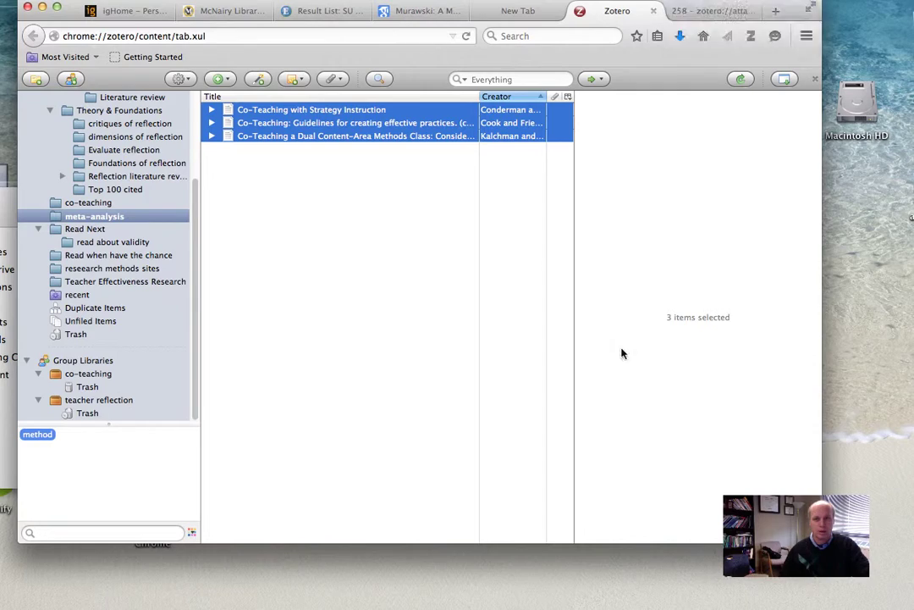